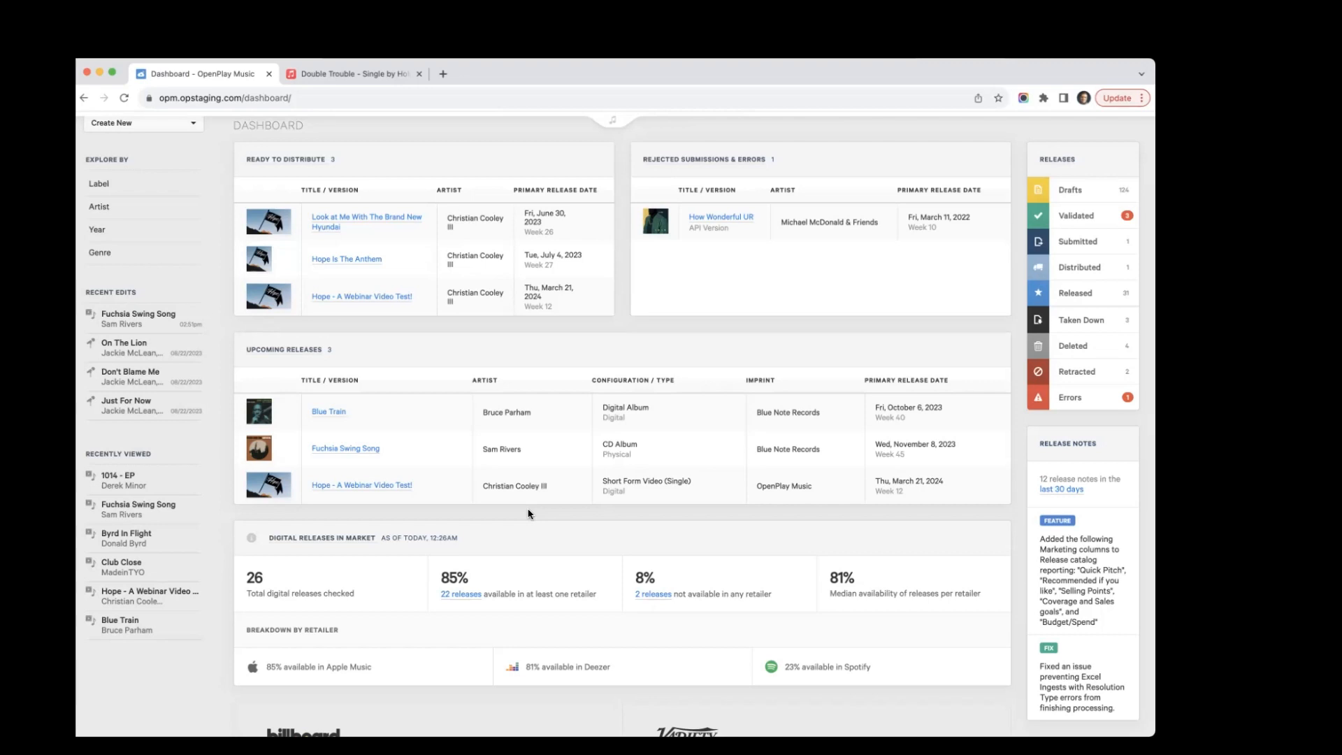
Open the Fuchsia Swing Song CD Album from the upcoming releases and switch the release to edit mode
click(356, 451)
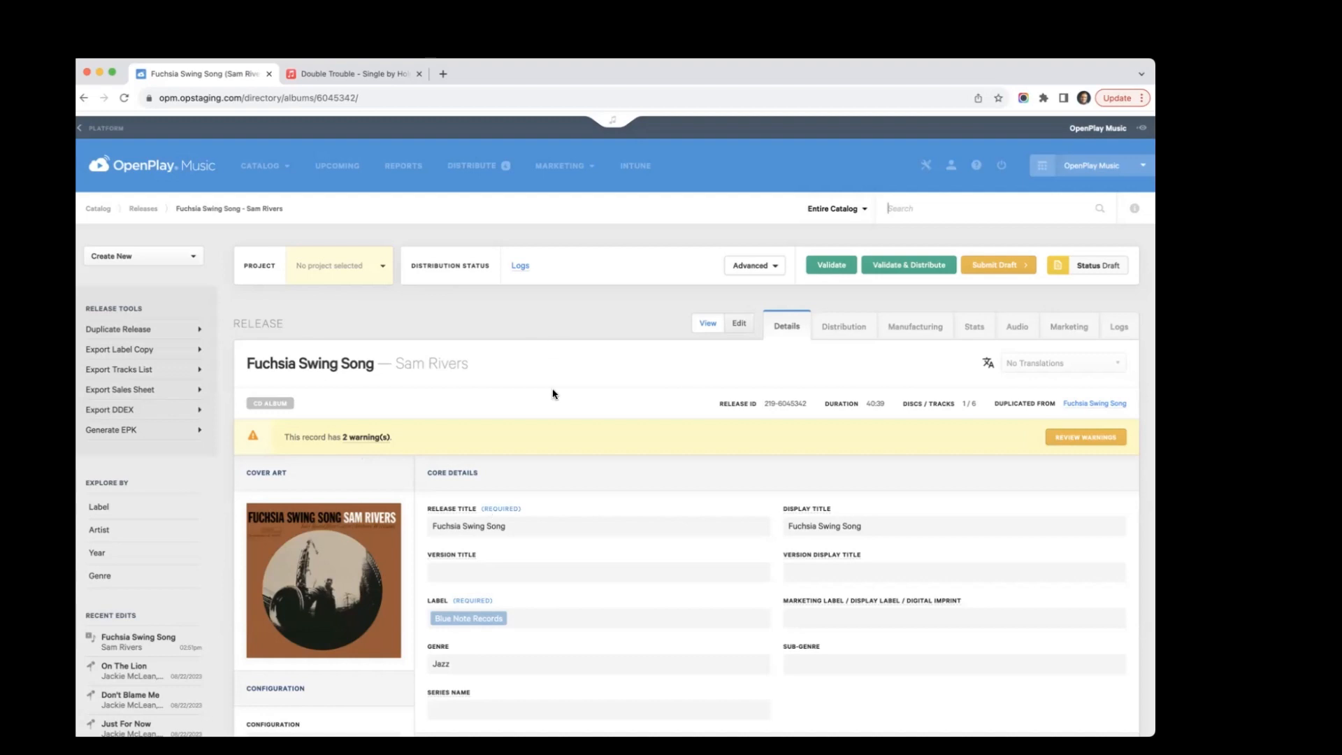
scroll(565, 350, down, 1)
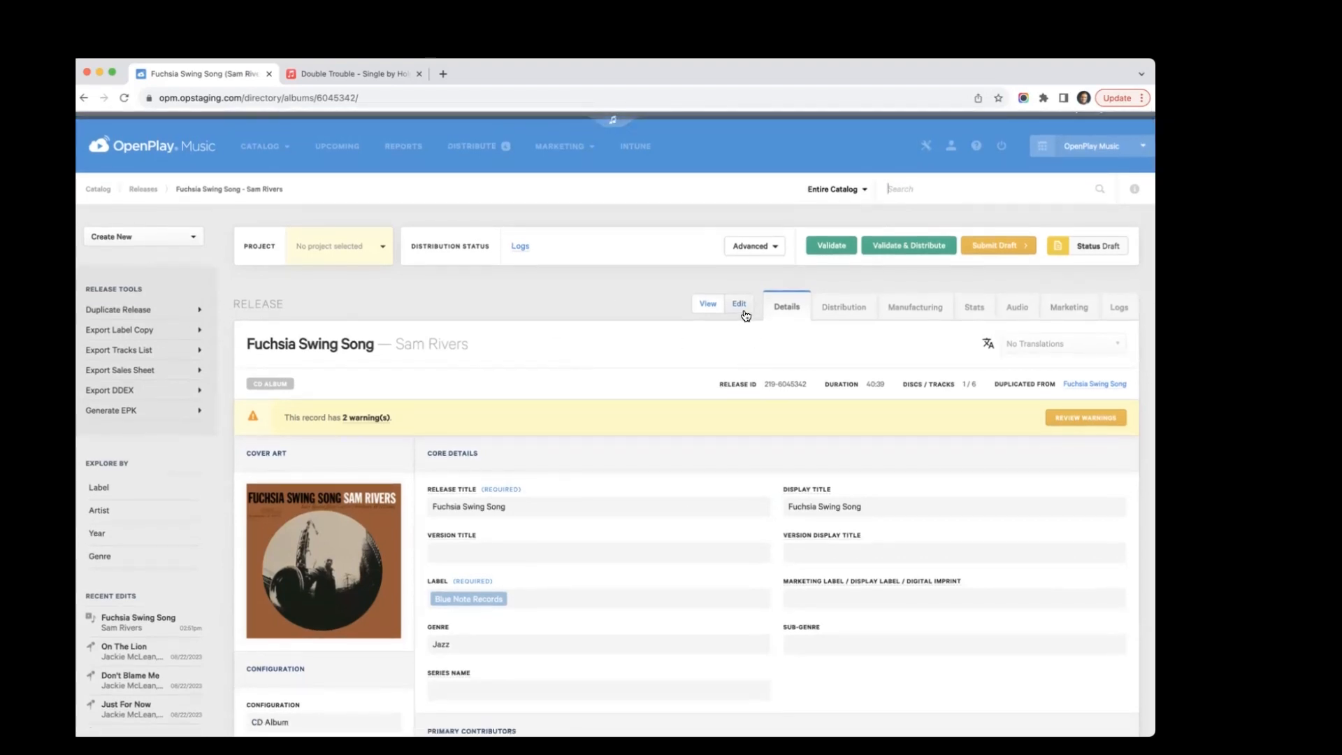
scroll(646, 481, down, 2)
scroll(647, 481, up, 1)
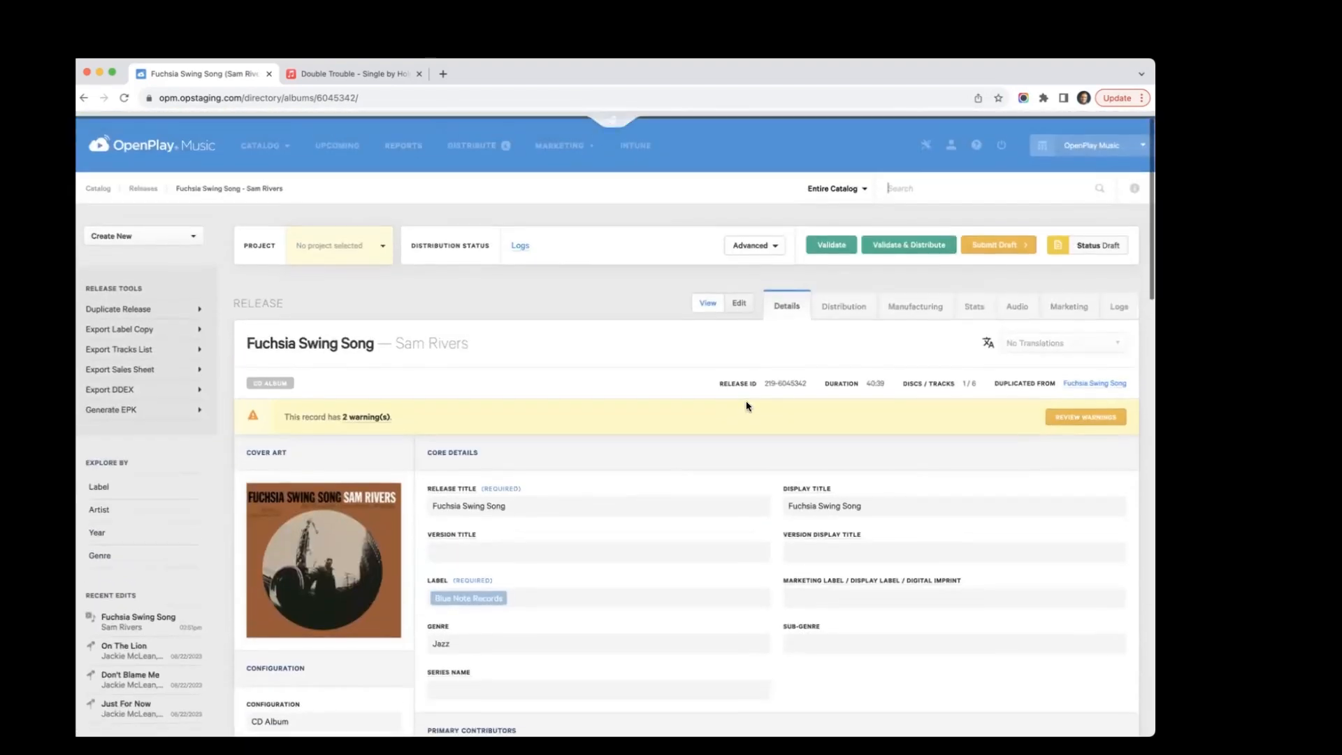
click(741, 314)
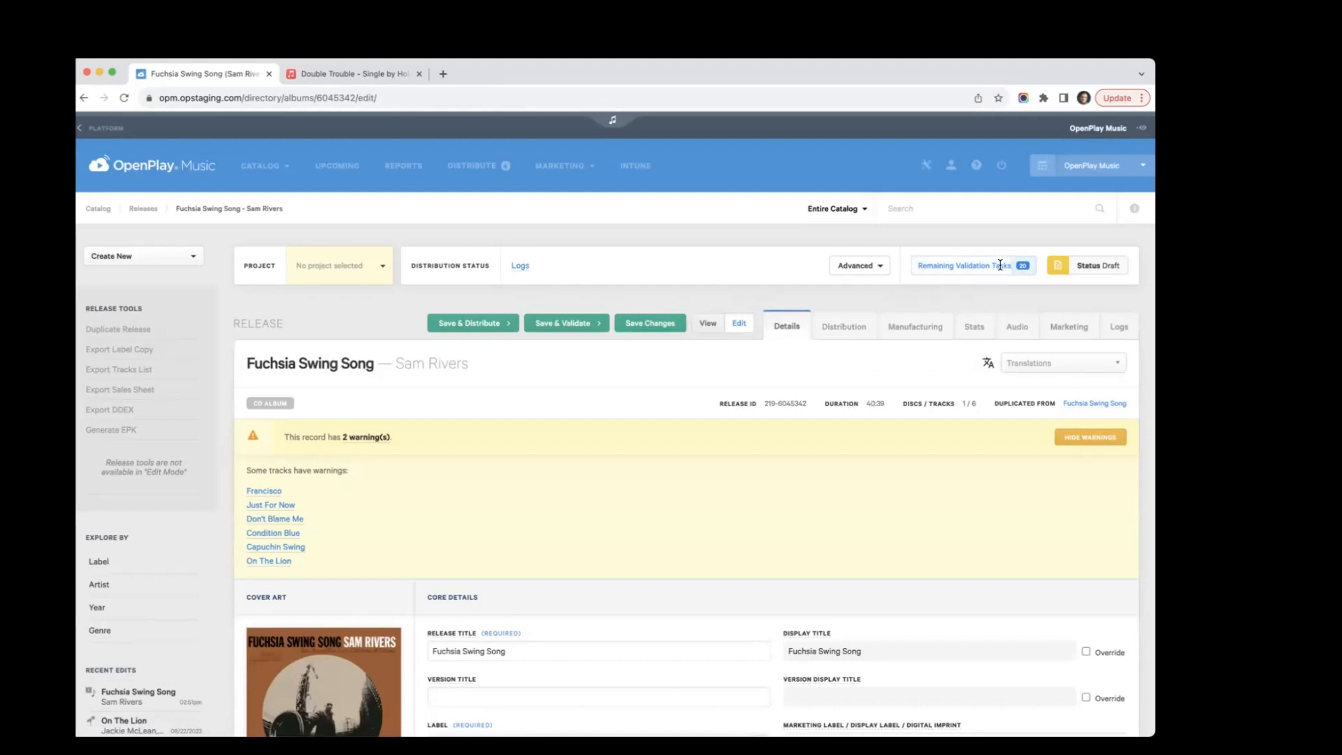
Check the remaining validation tasks of the tracks Francisco and Just For Now on disc 1
scroll(597, 498, down, 10)
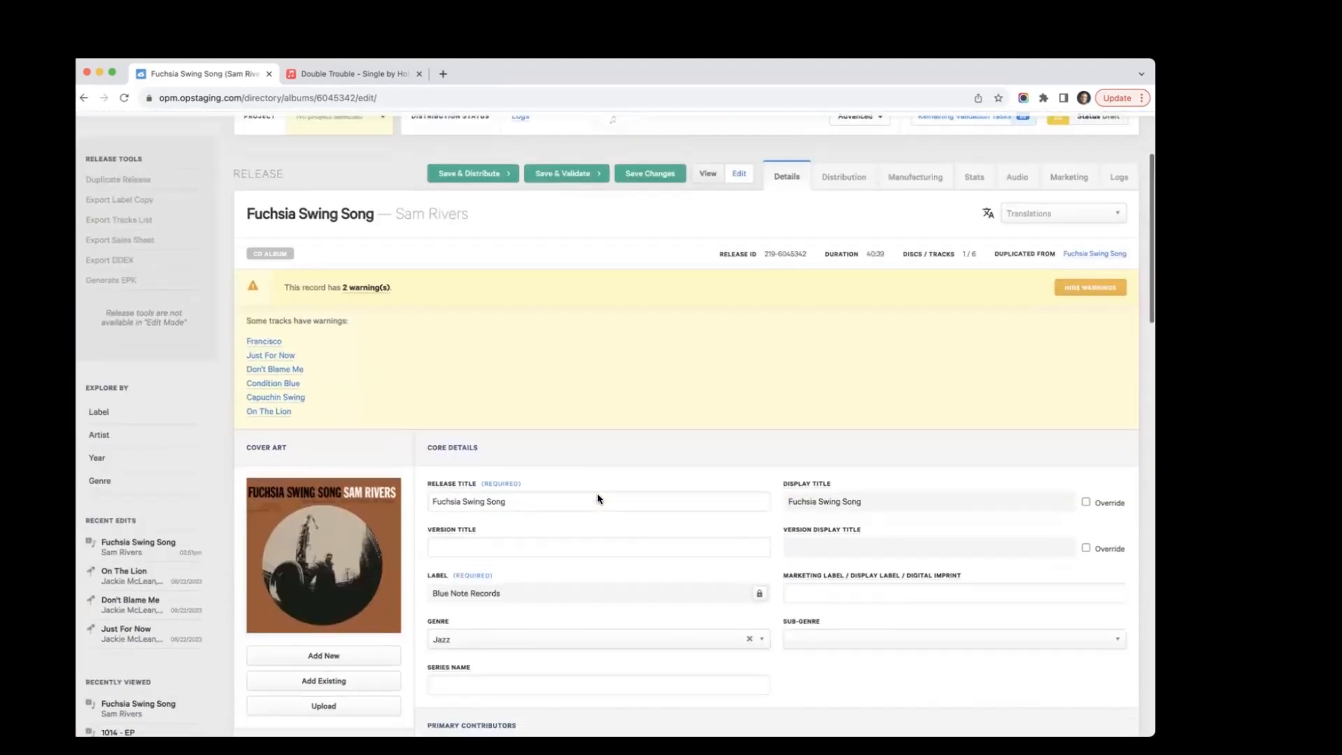
scroll(514, 389, down, 1)
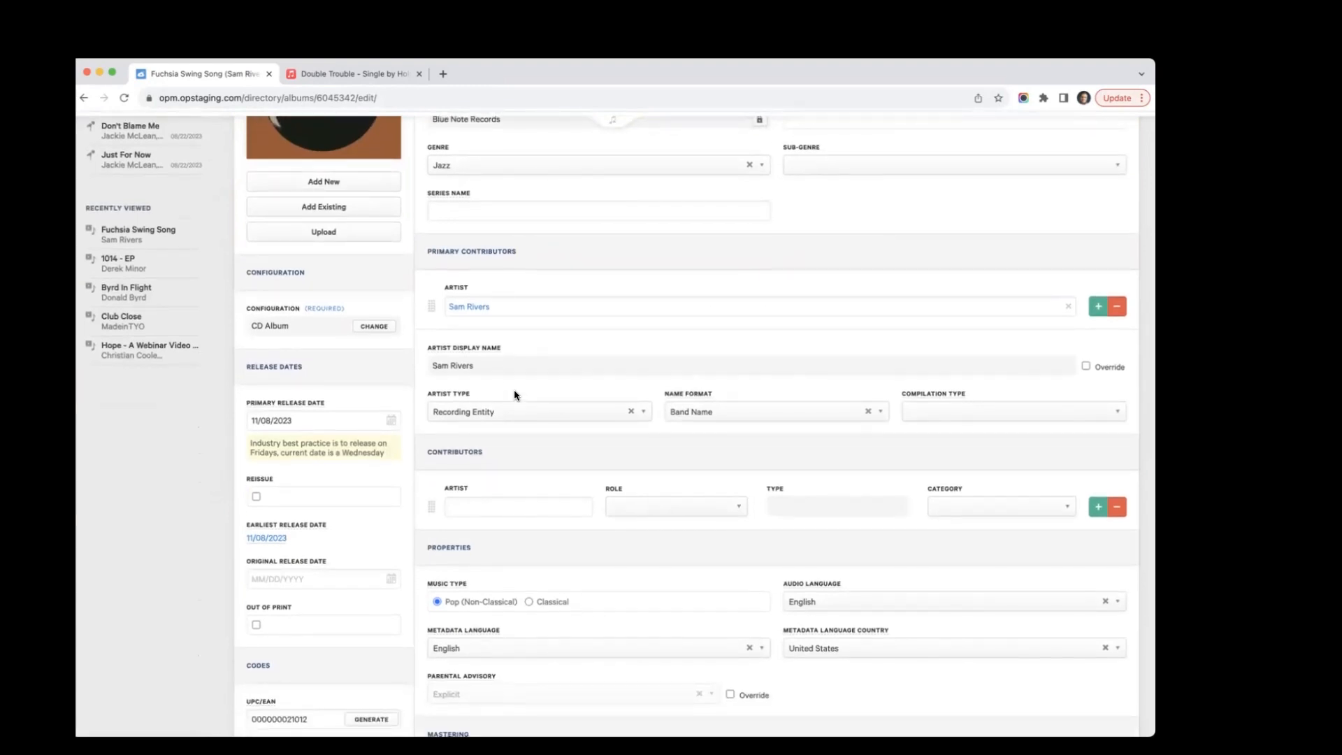
scroll(548, 443, down, 14)
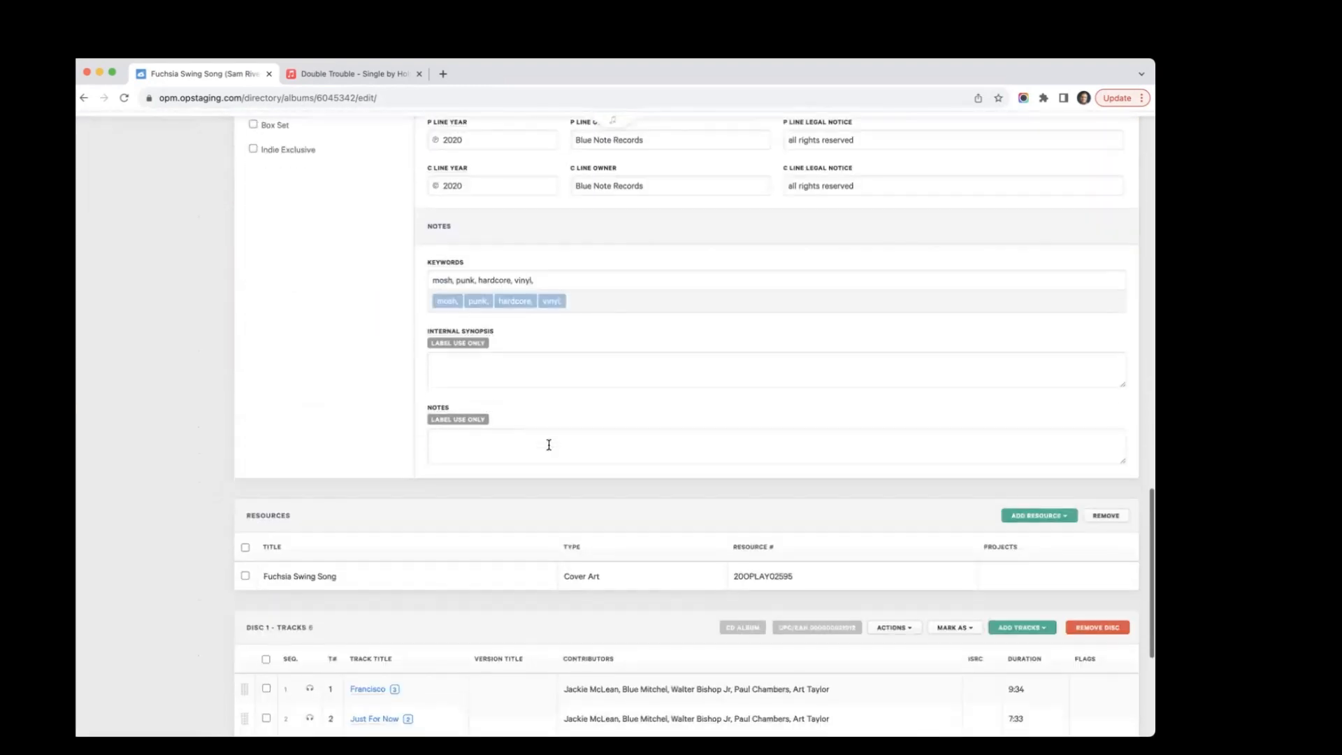
scroll(548, 445, down, 3)
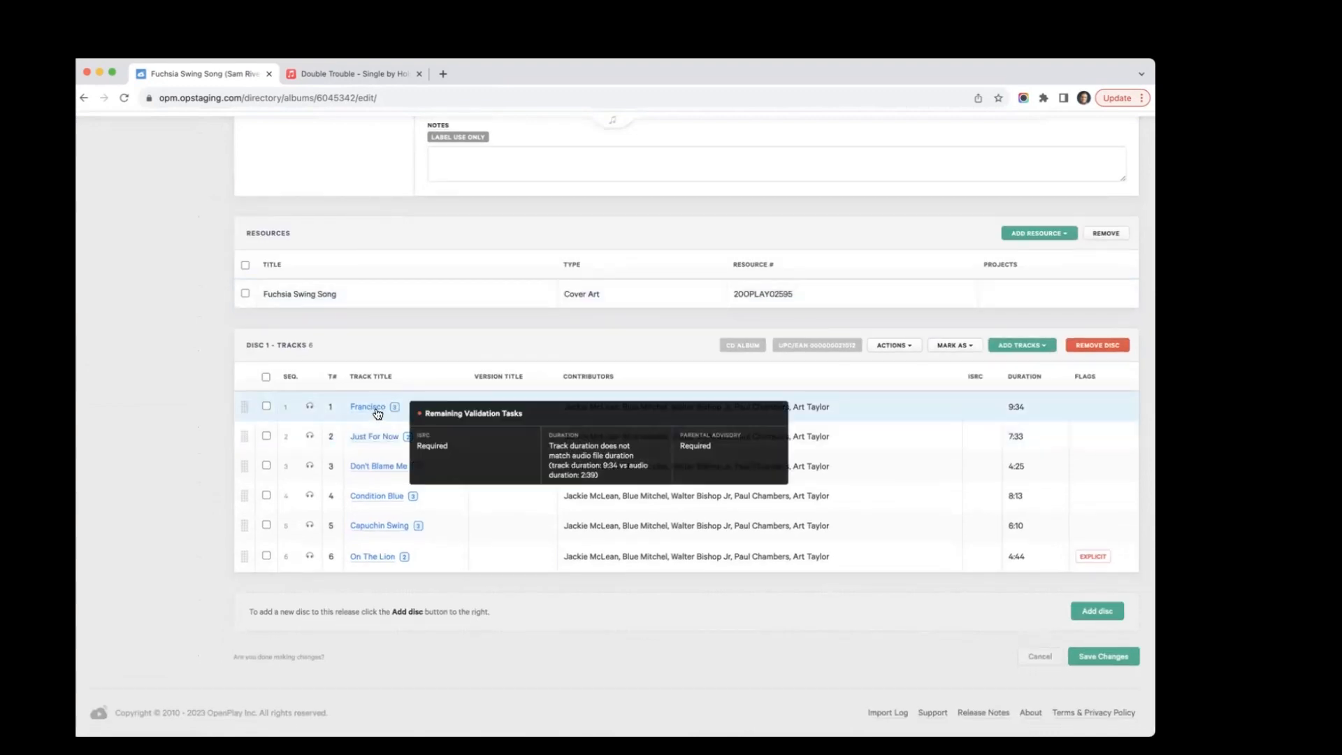
mouse_move(371, 436)
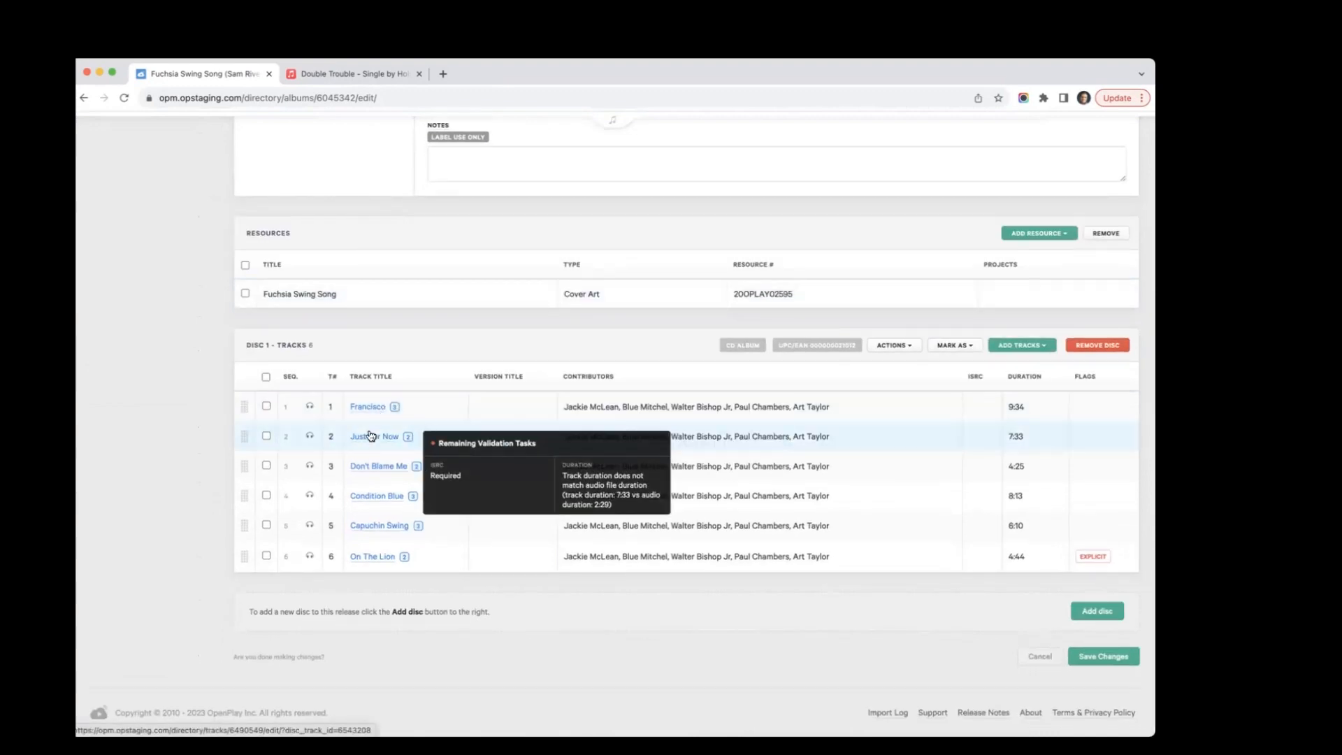
Open the track Francisco for editing and try to generate its ISRC
mouse_move(372, 412)
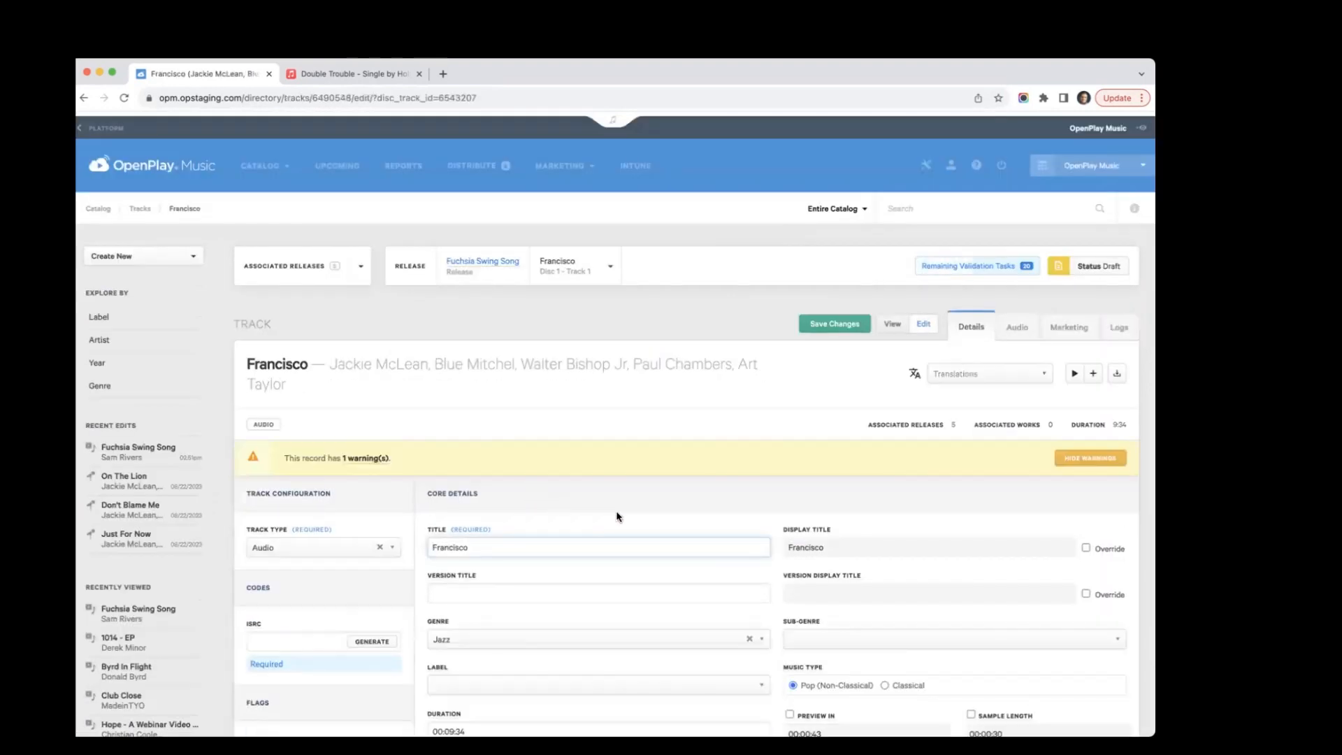
scroll(620, 515, down, 5)
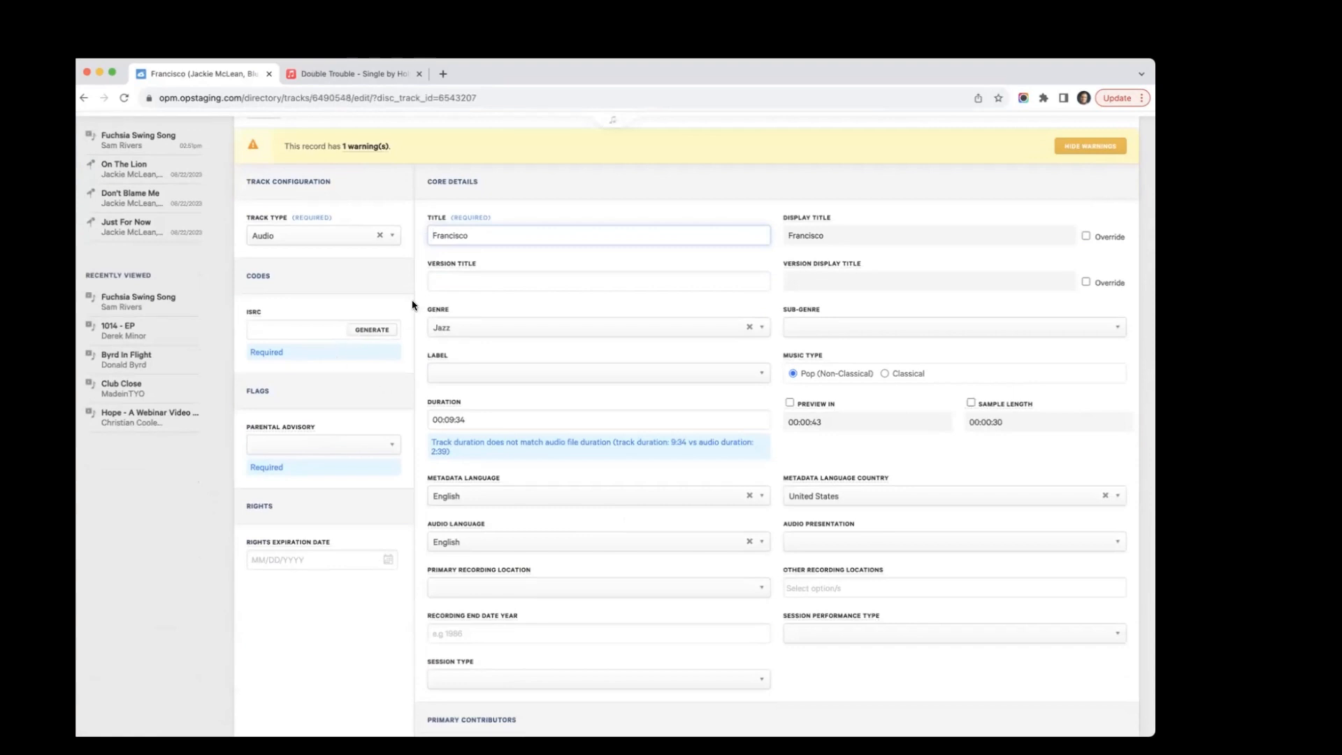
click(370, 330)
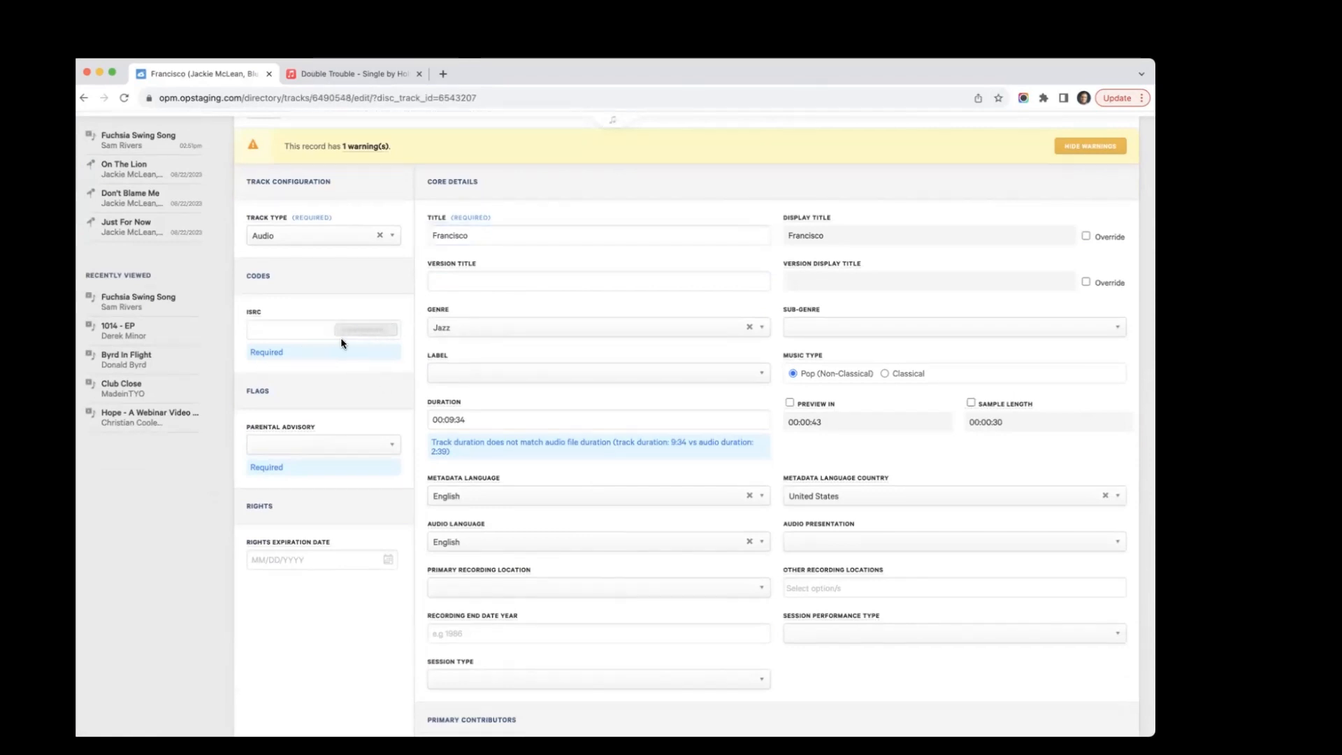
scroll(383, 298, up, 2)
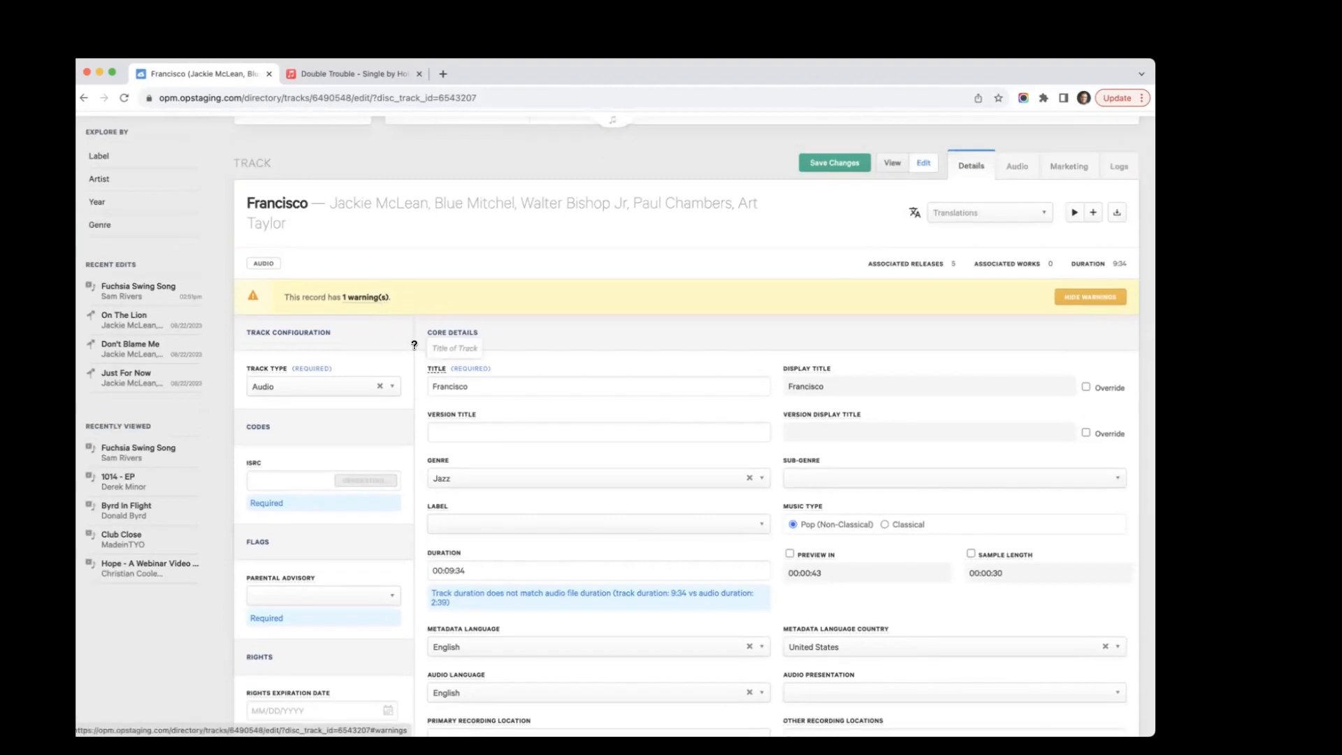
scroll(503, 308, up, 1)
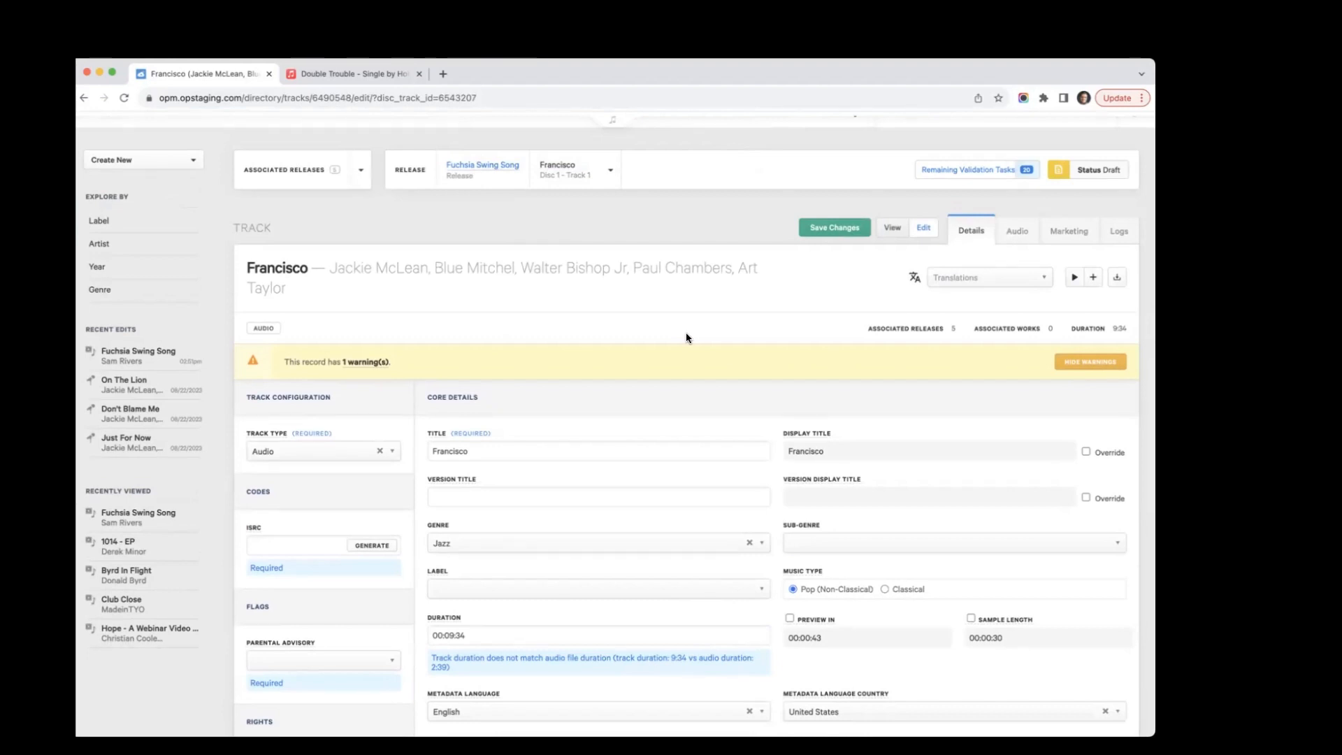
Switch from Francisco to track 3 of the same release, Don't Blame Me
scroll(730, 377, down, 3)
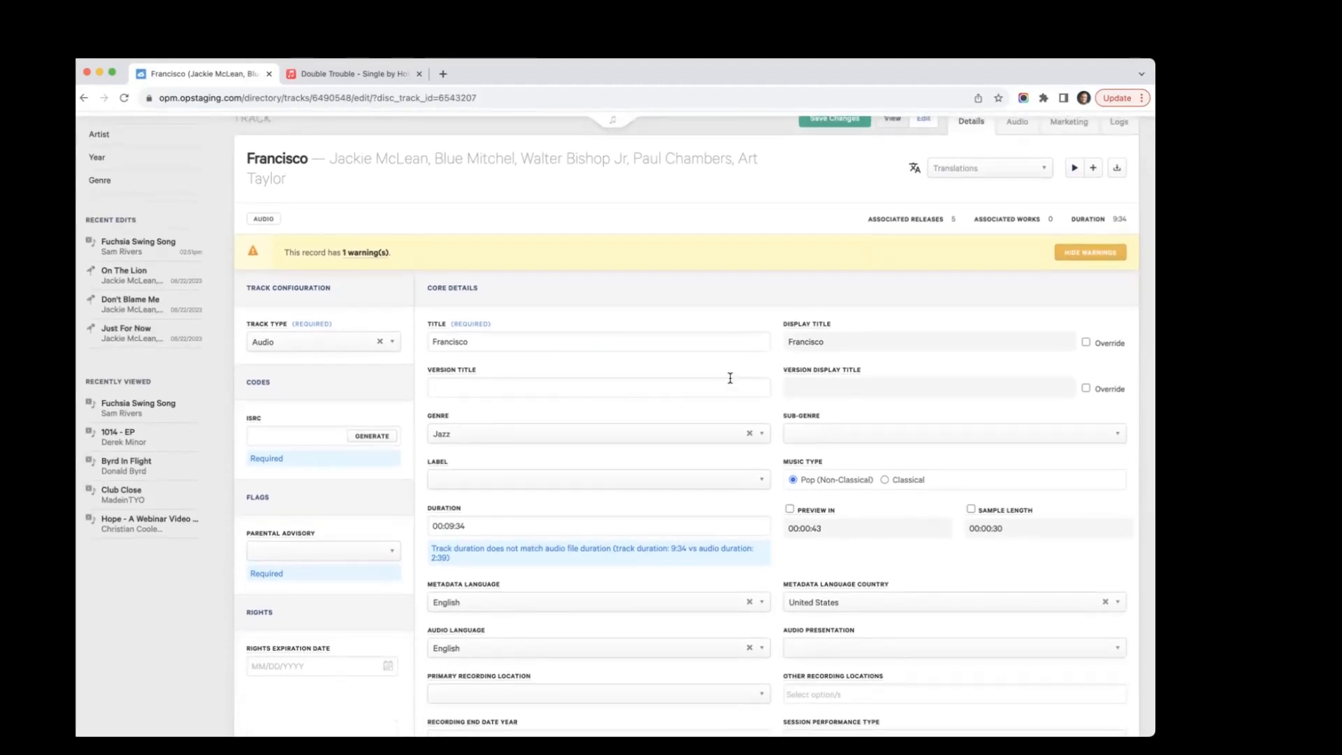
scroll(730, 377, up, 6)
scroll(299, 515, down, 3)
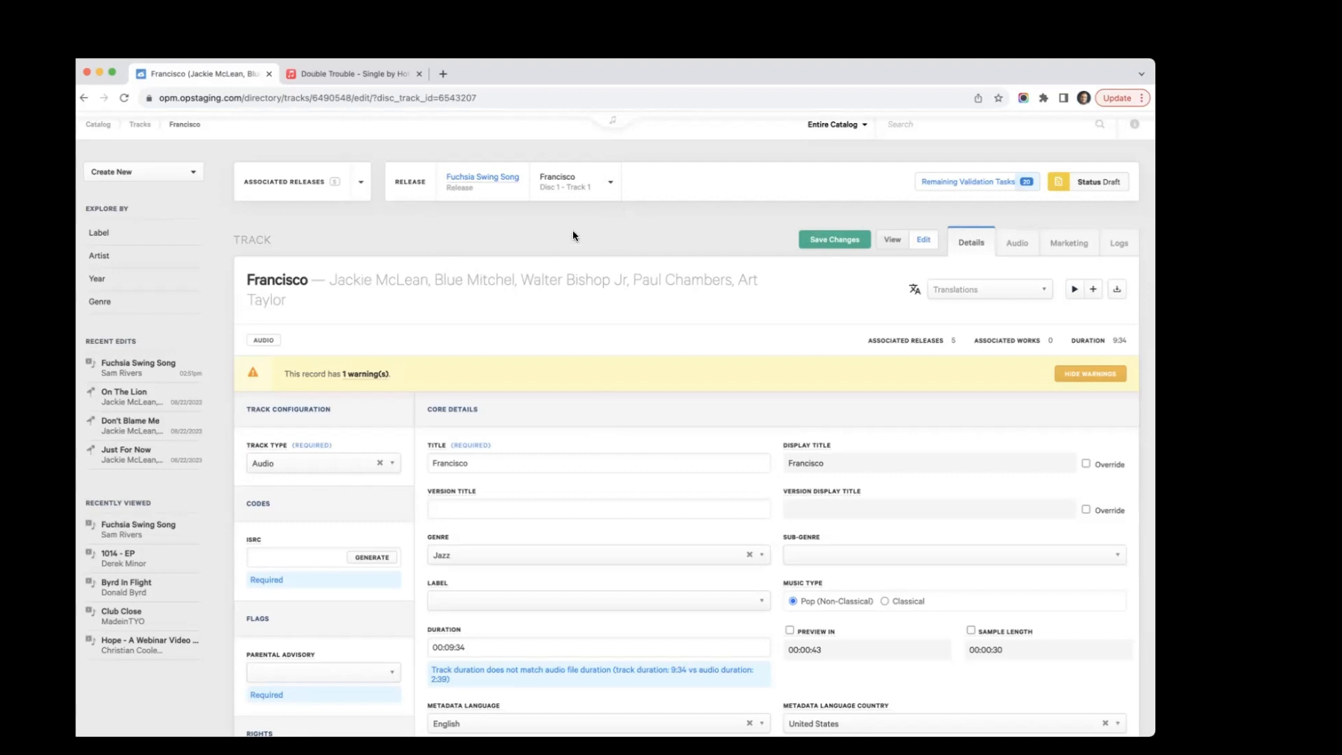
click(610, 181)
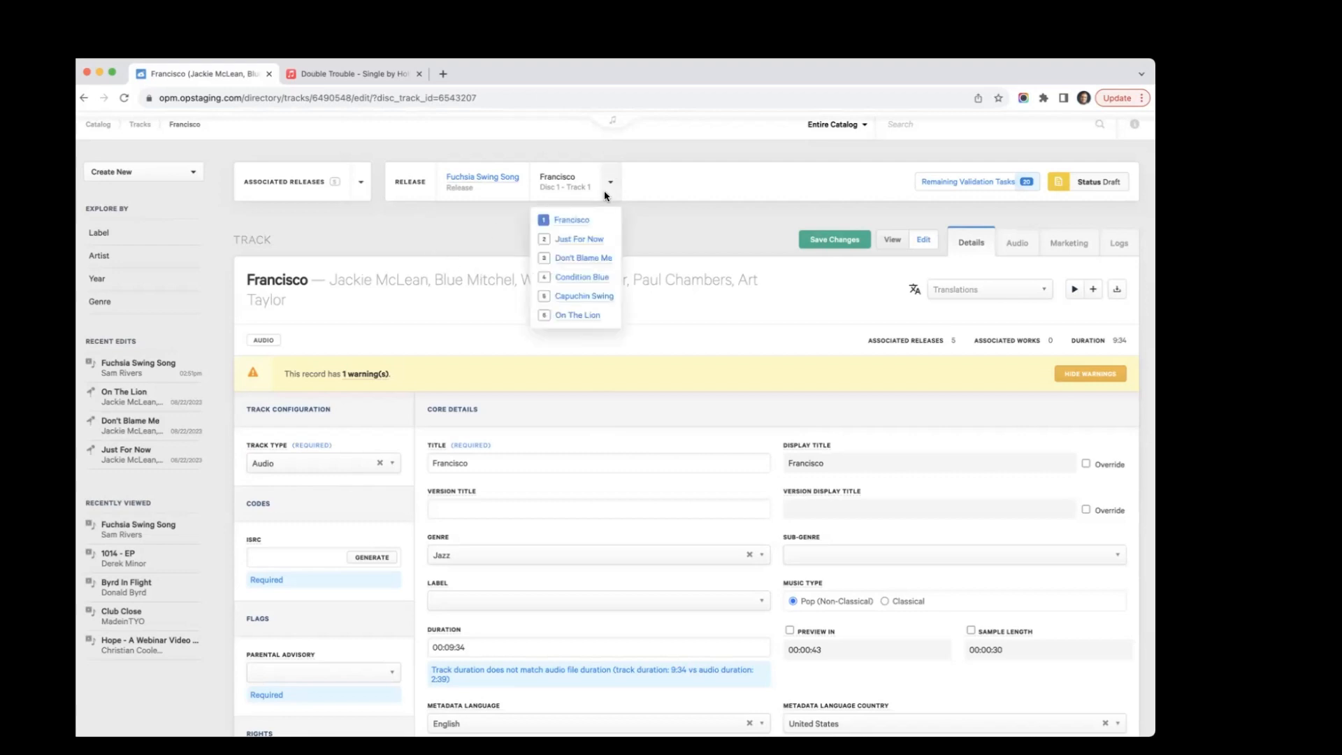
click(586, 258)
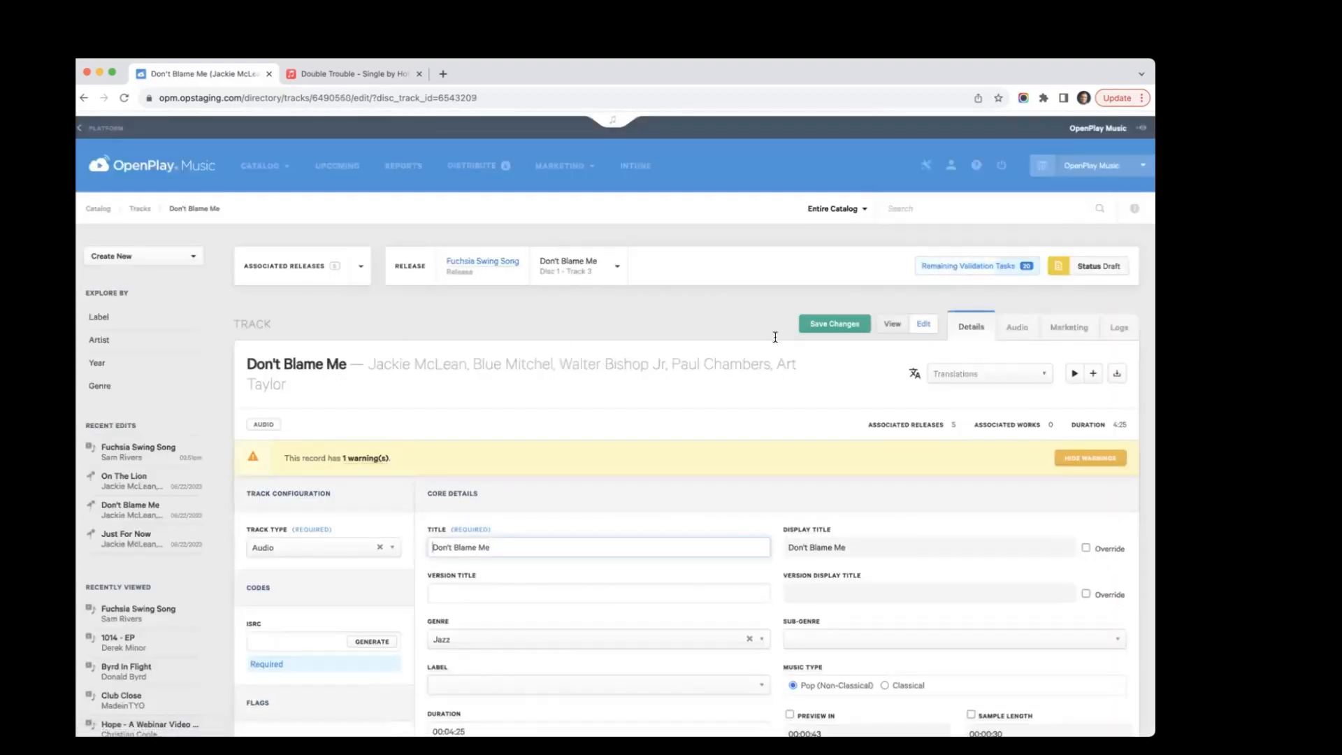
Review the core details of Don't Blame Me, including the validation messages on its ISRC and duration
scroll(653, 376, down, 1)
scroll(652, 377, down, 1)
scroll(604, 288, up, 2)
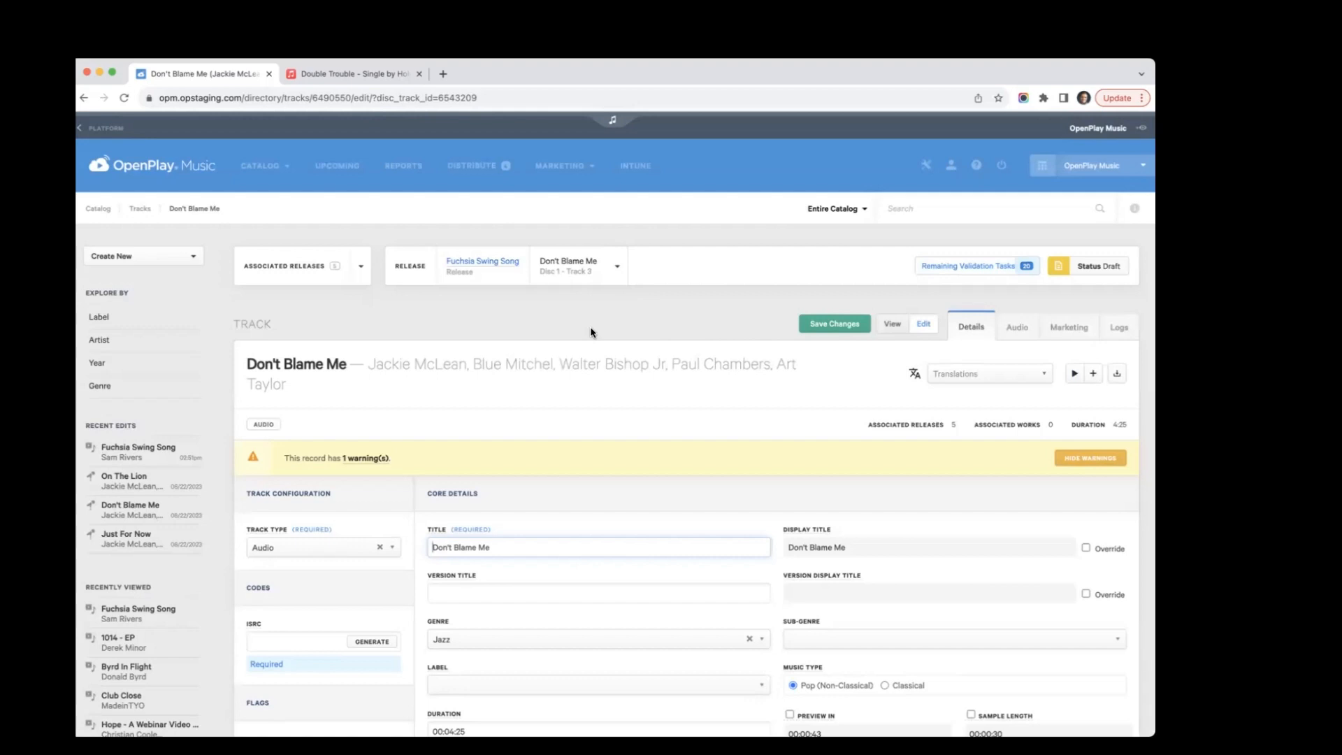
scroll(593, 347, down, 1)
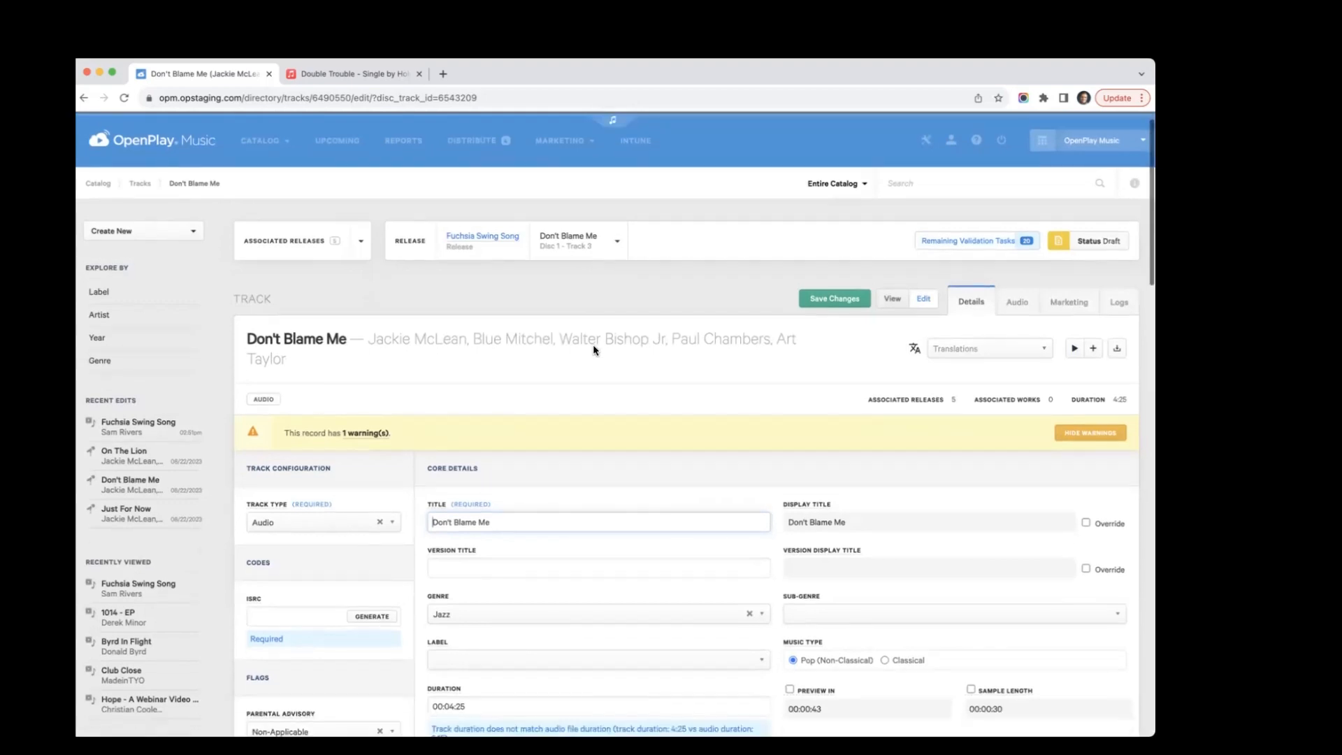
scroll(594, 347, down, 5)
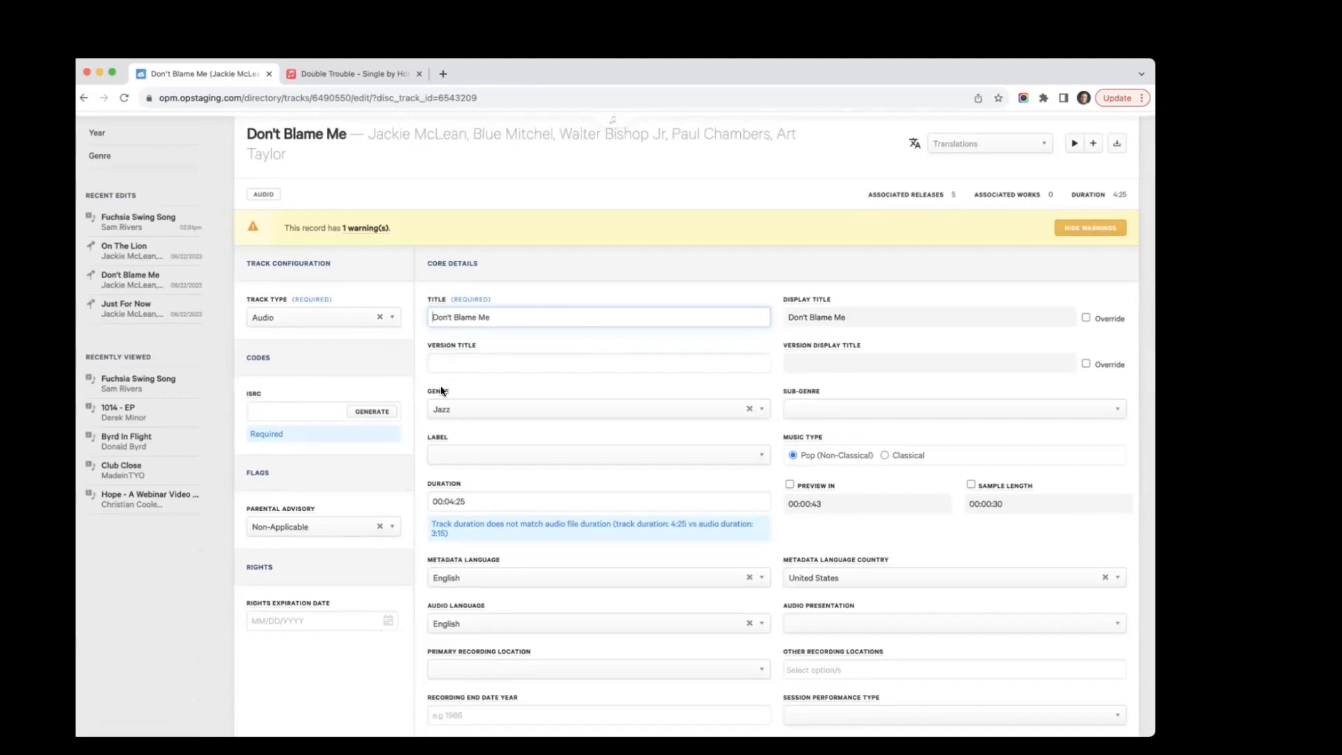
mouse_move(436, 436)
scroll(466, 492, down, 4)
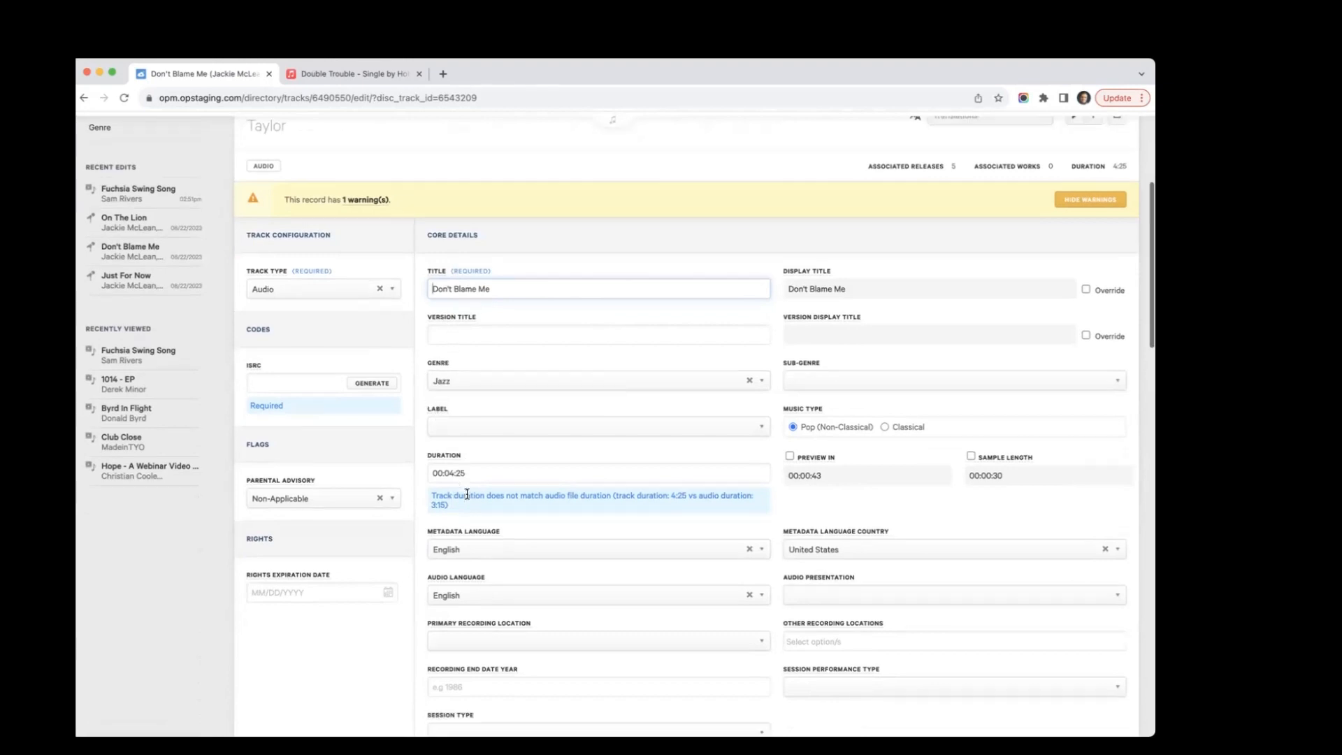
mouse_move(467, 458)
mouse_move(473, 415)
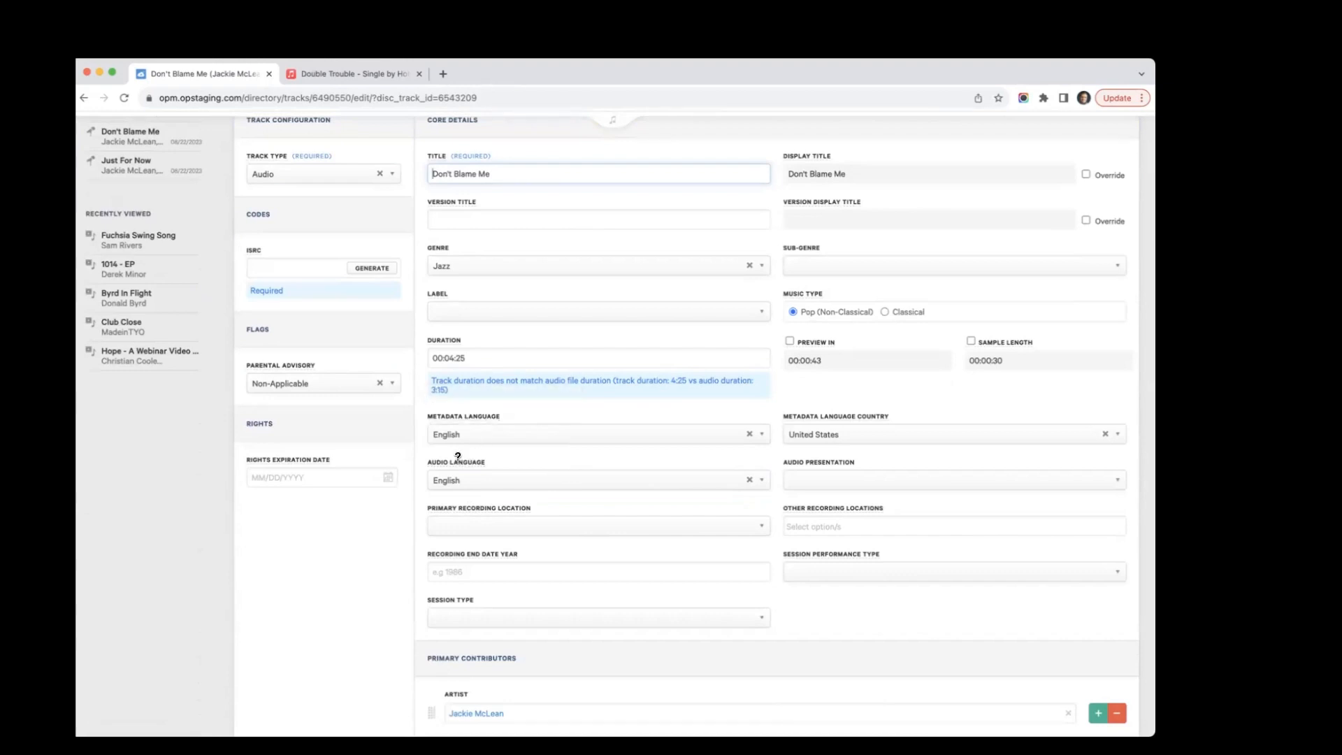
mouse_move(819, 412)
scroll(707, 290, up, 4)
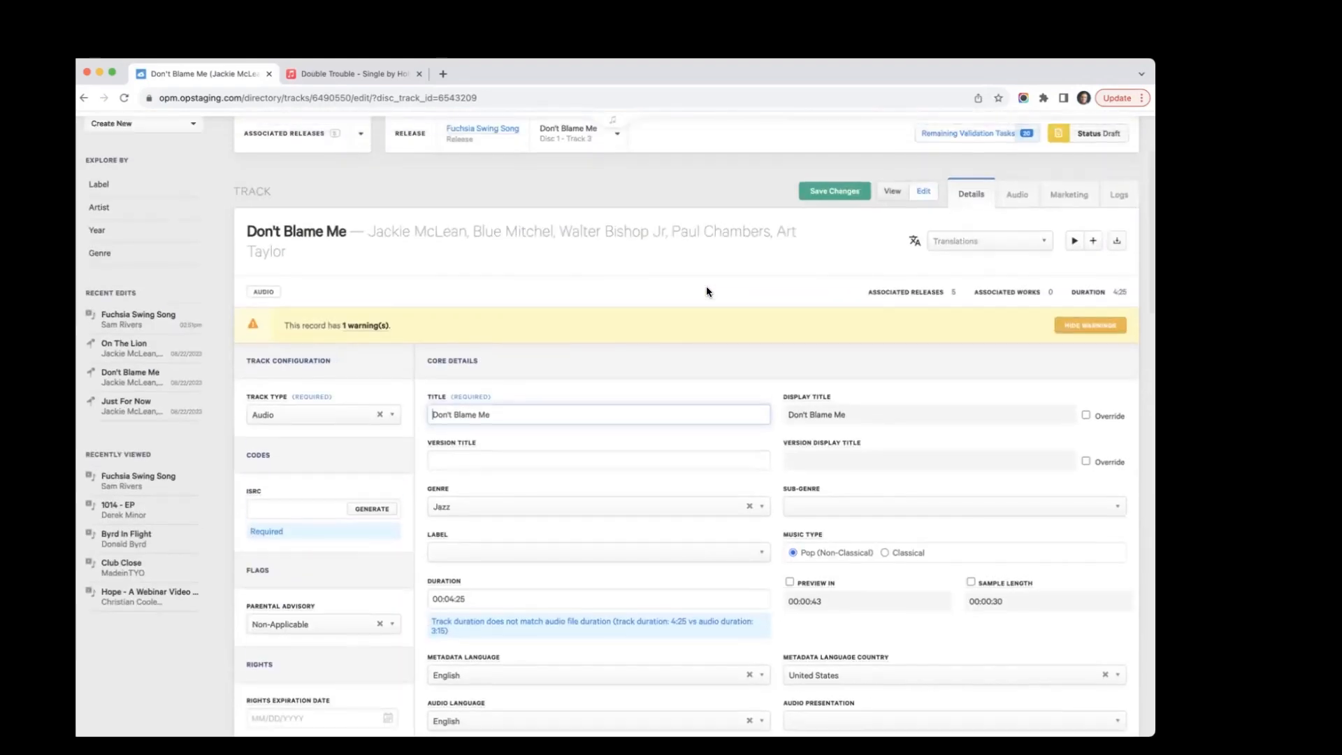
scroll(707, 292, up, 1)
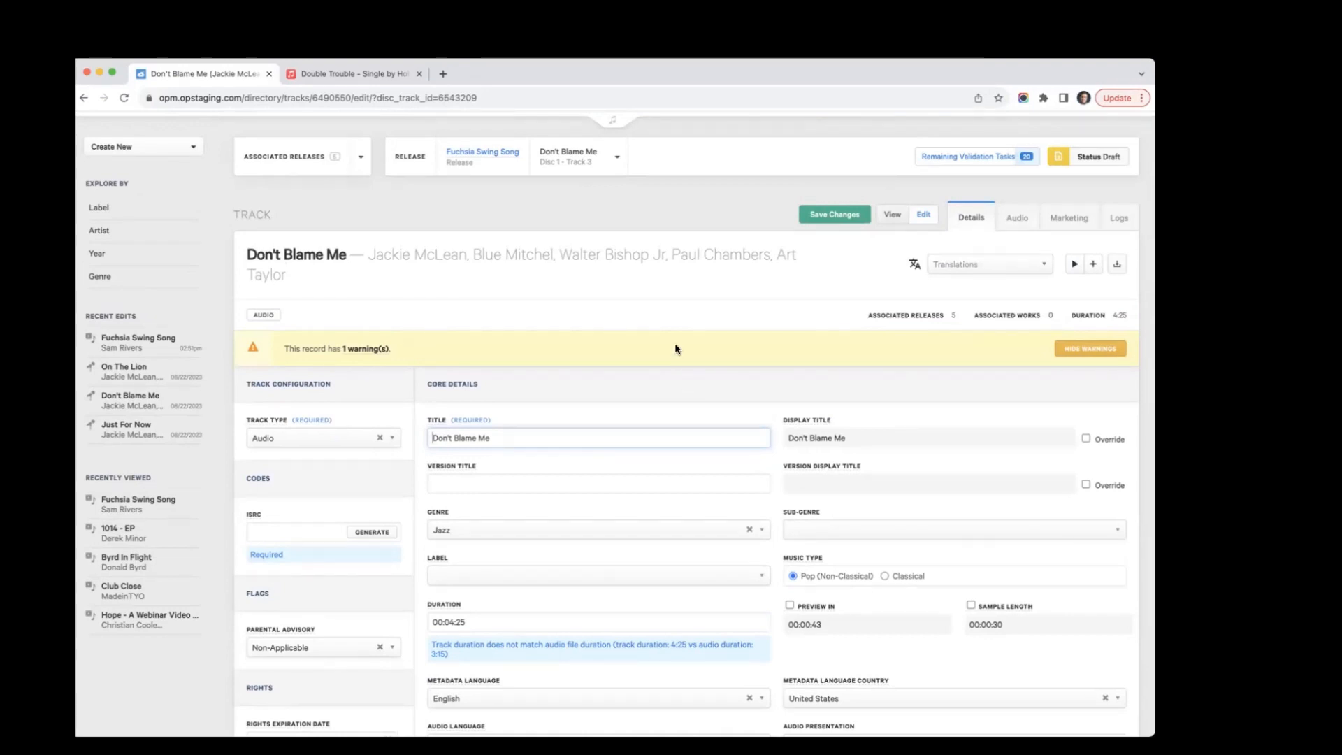
scroll(504, 216, up, 2)
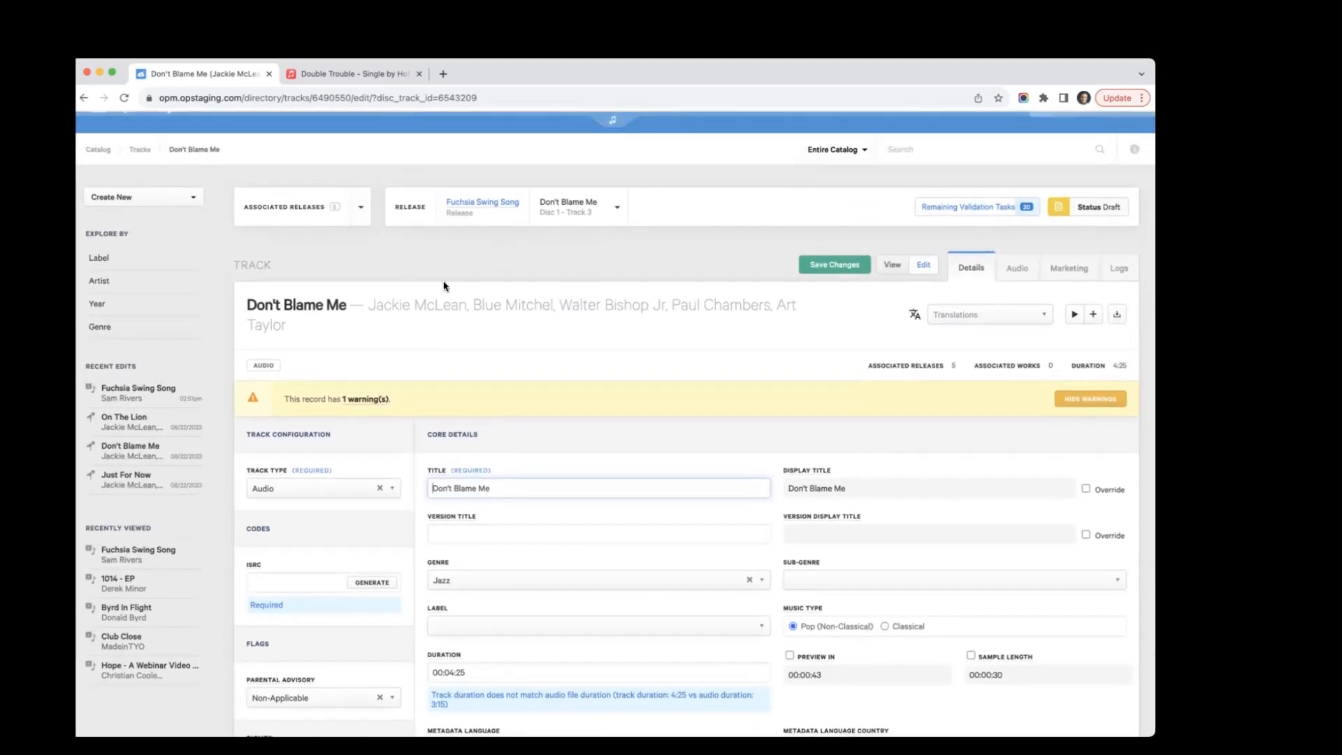
scroll(509, 322, up, 1)
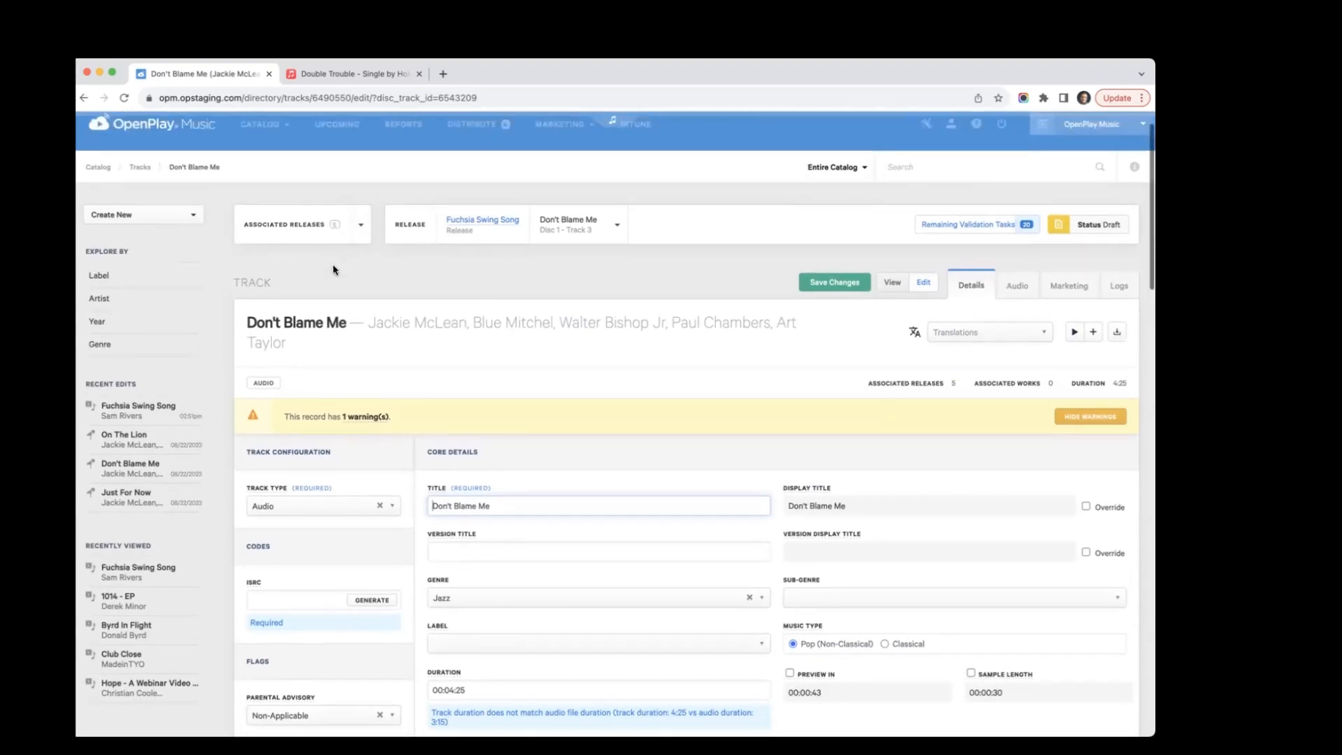
Look through the quick list of releases associated with Don't Blame Me and close it again
click(360, 224)
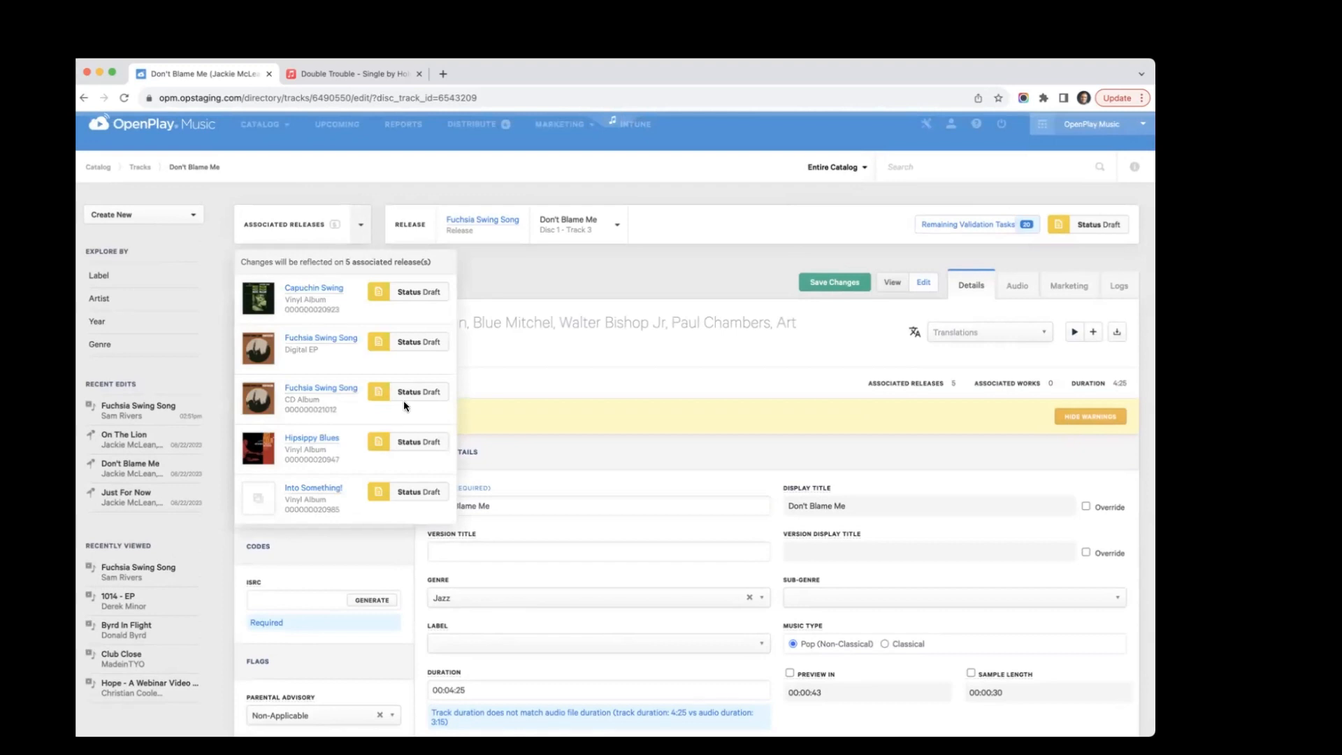
click(361, 224)
click(360, 225)
click(539, 352)
Return to the Fuchsia Swing Song CD Album through the track's associated releases table and bring up its disc 1 track list
scroll(513, 405, down, 1)
scroll(514, 412, down, 20)
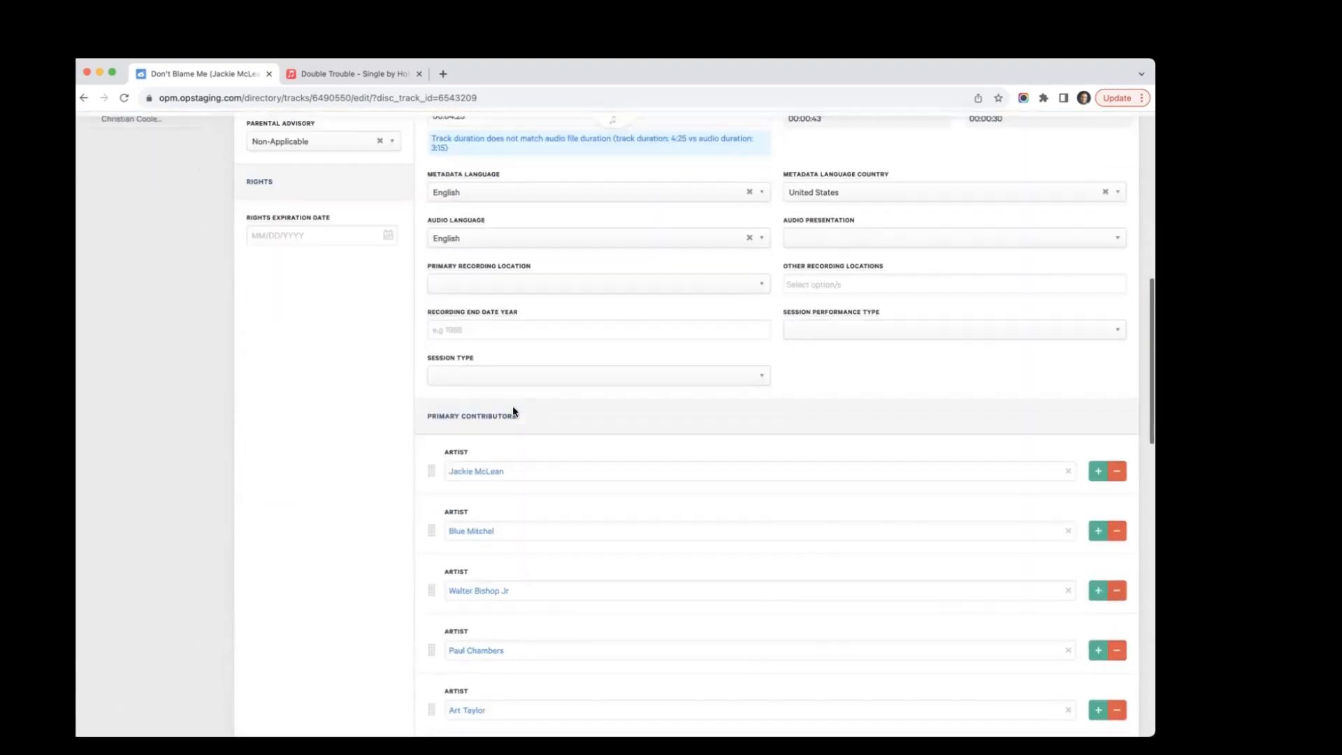
scroll(513, 411, down, 5)
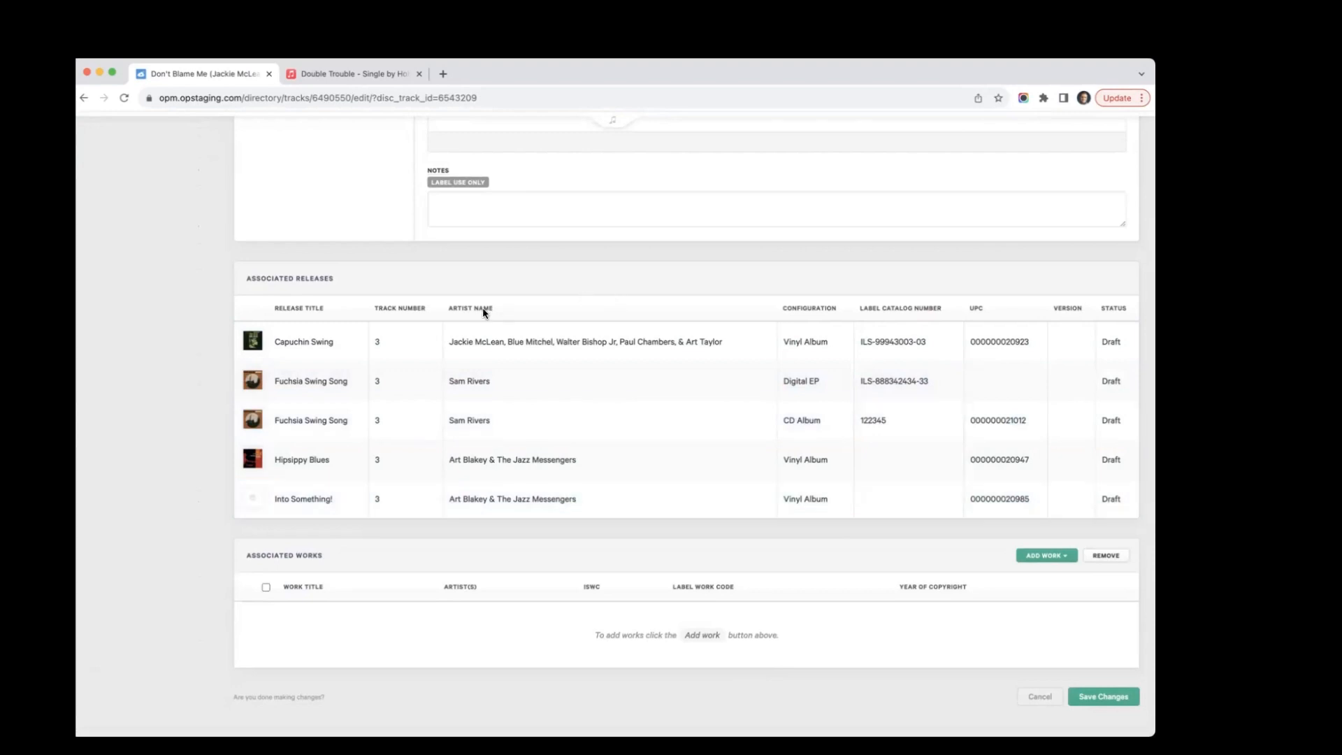
click(310, 423)
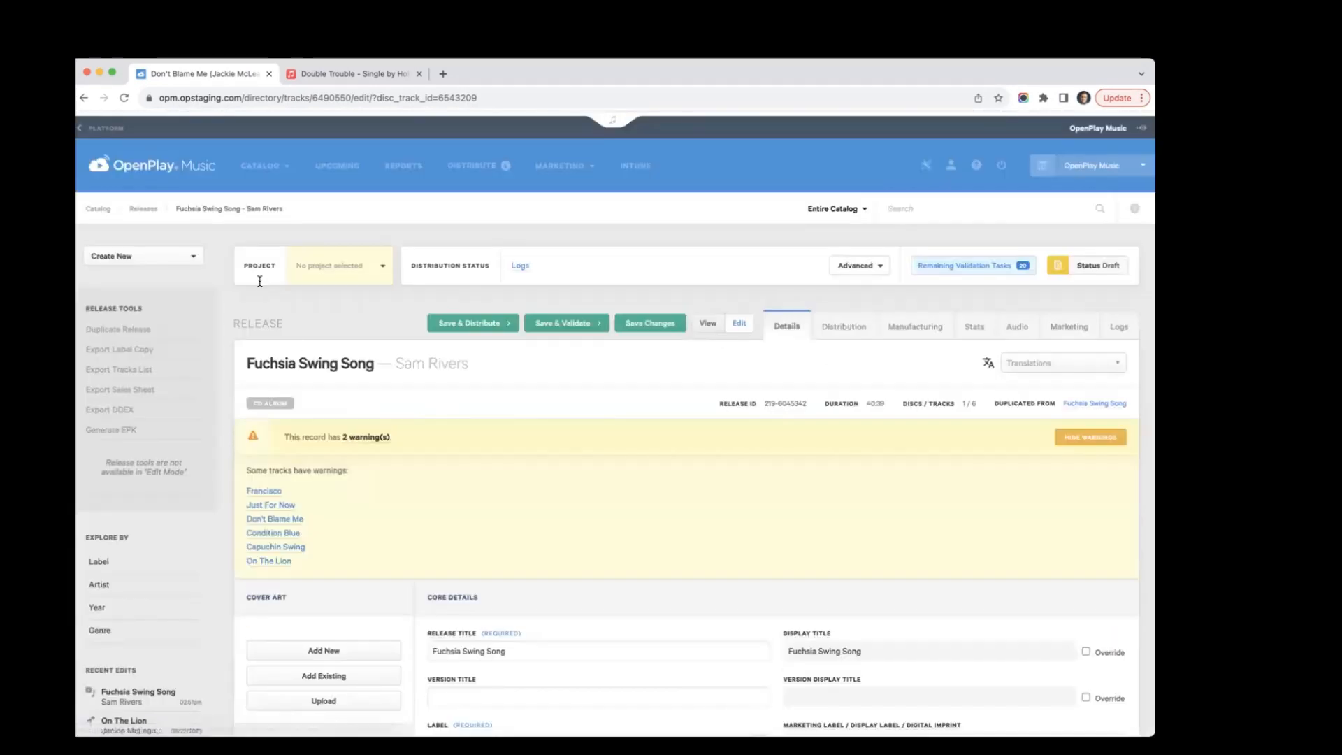
scroll(603, 513, down, 3)
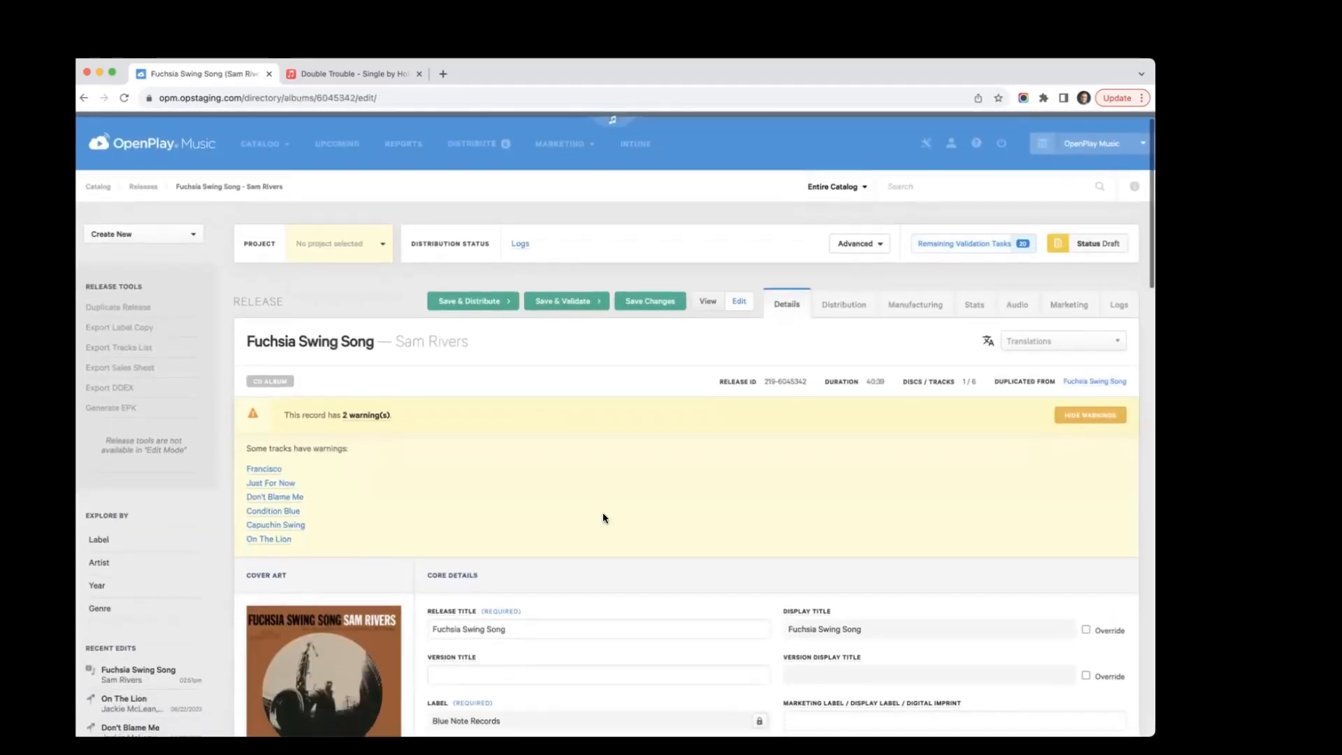
scroll(603, 512, up, 2)
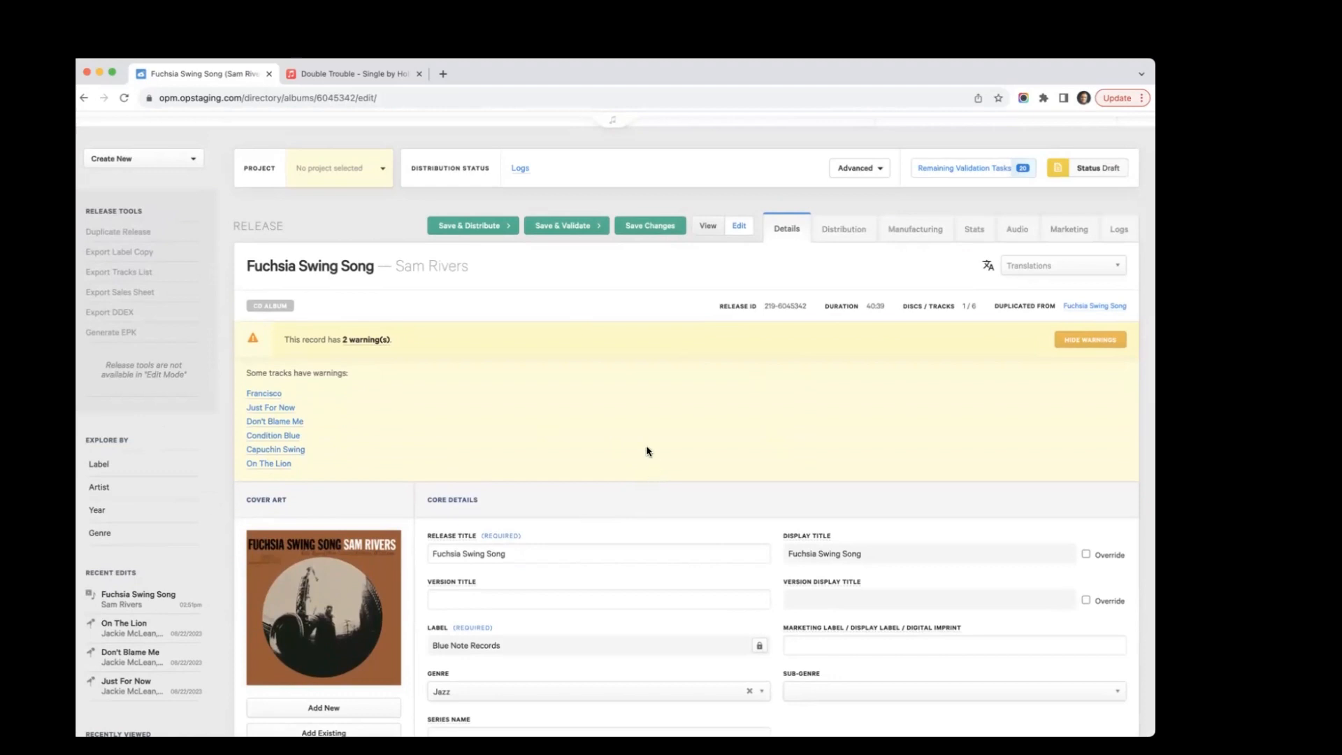
scroll(533, 416, down, 20)
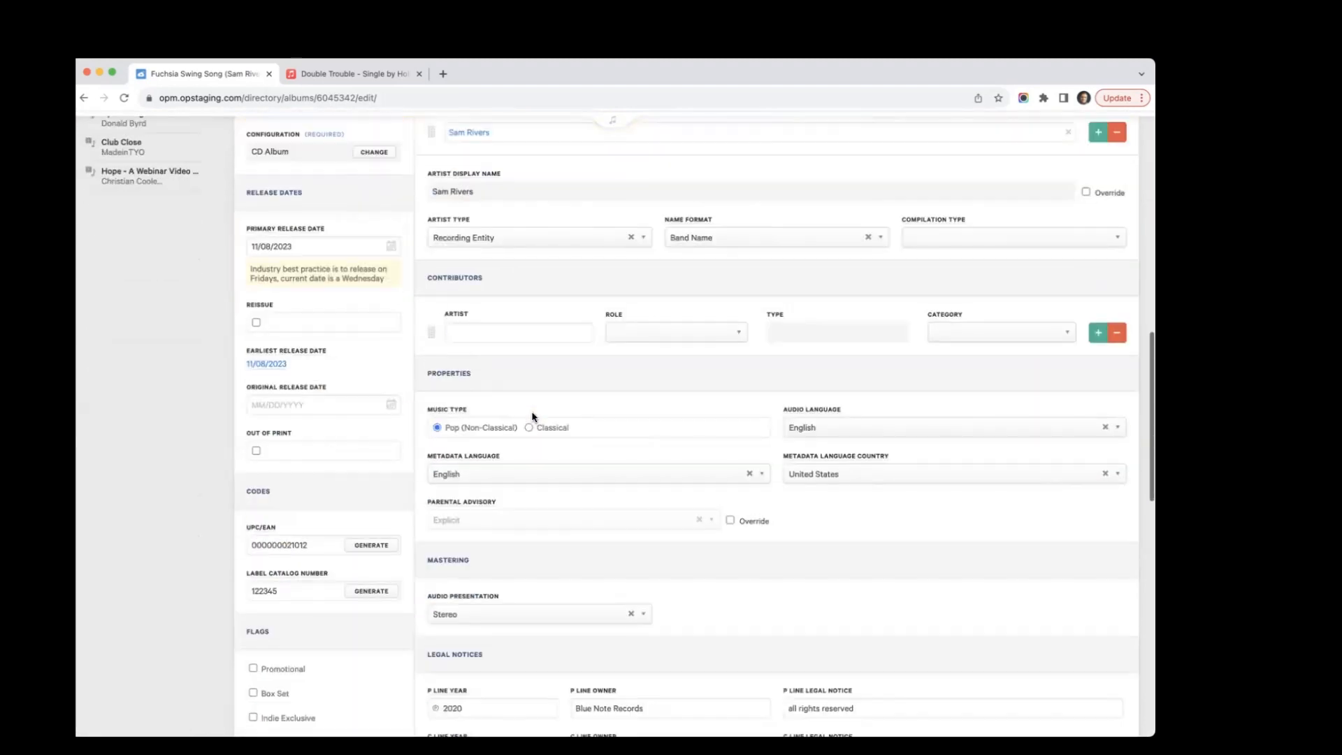
scroll(531, 417, down, 3)
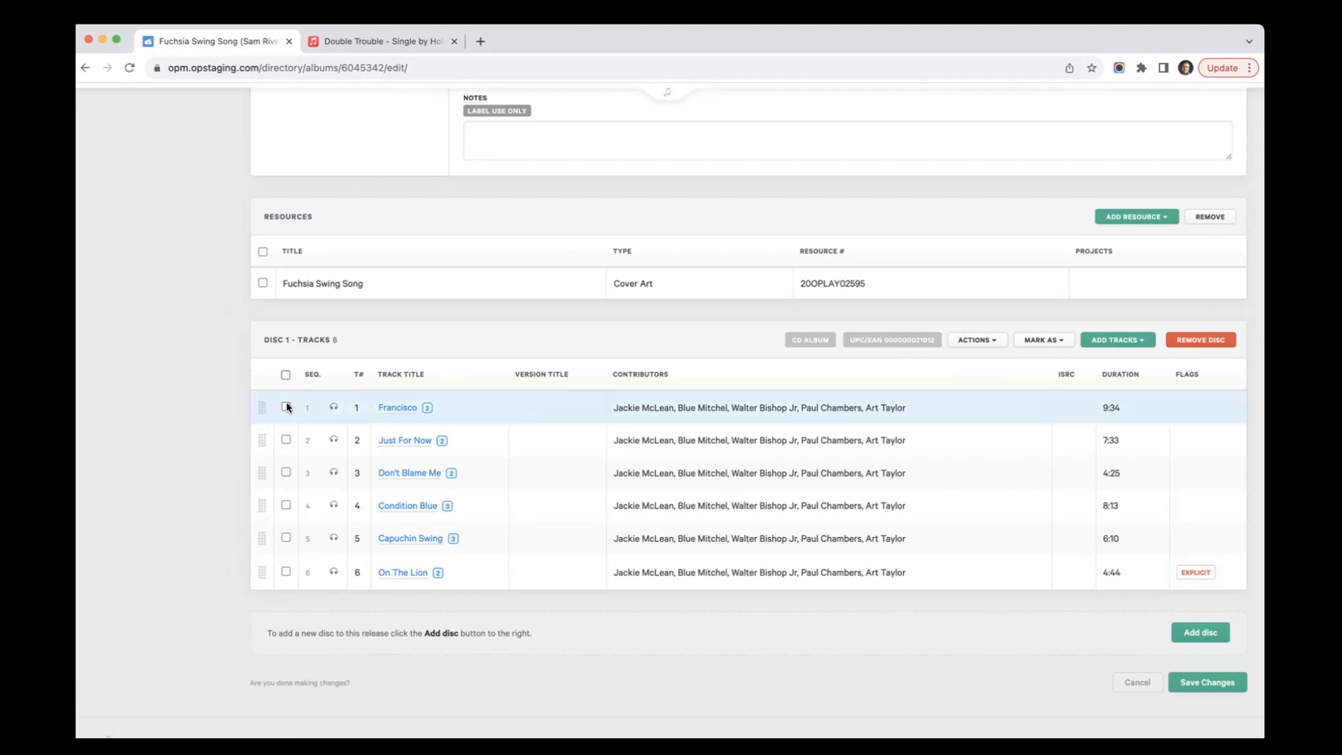
Look over the Generate Works form for all disc 1 tracks and cancel it without generating any works
click(285, 374)
click(979, 341)
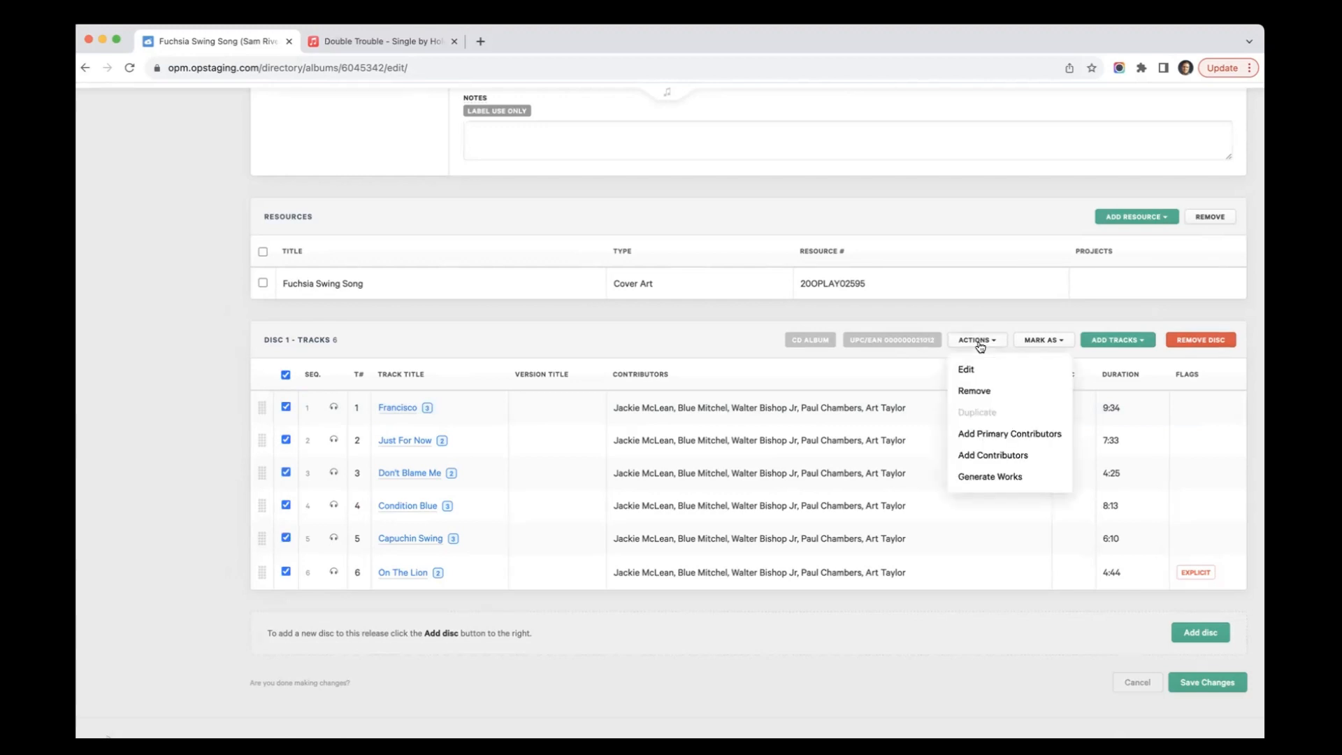
click(996, 478)
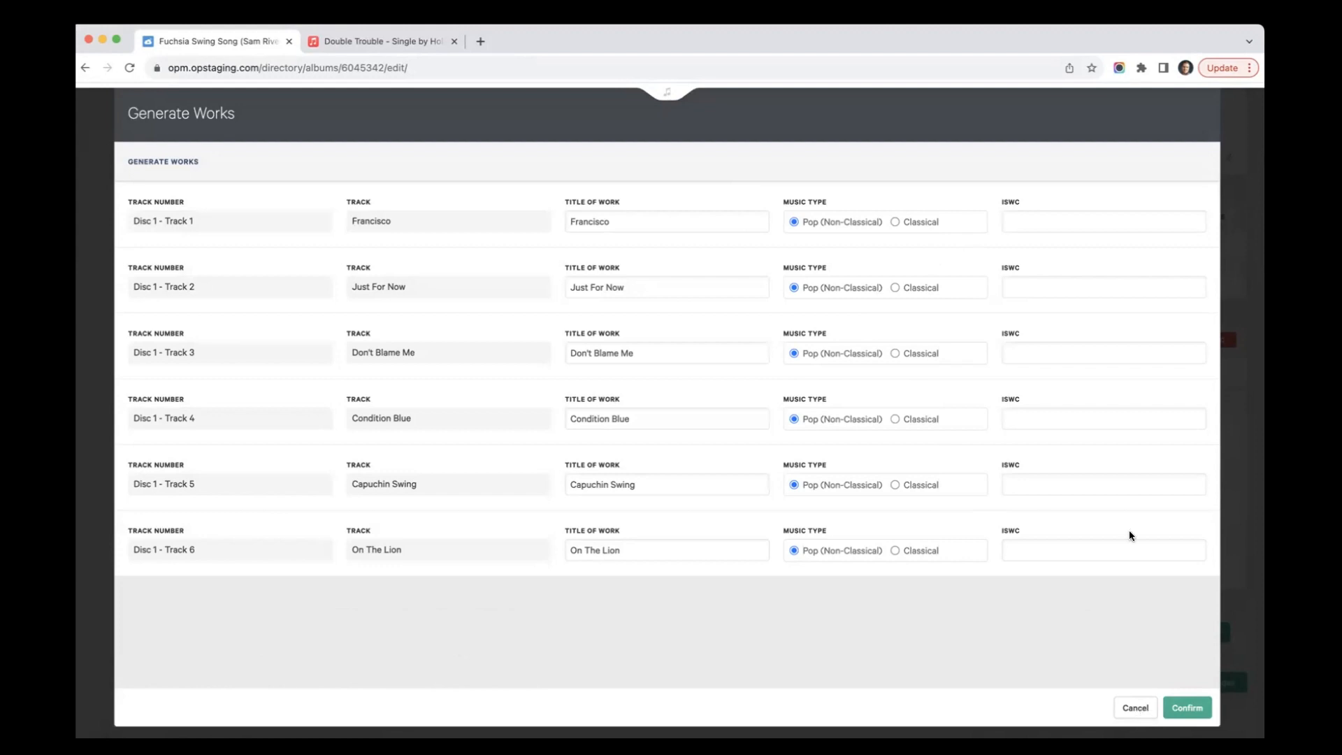
click(1136, 708)
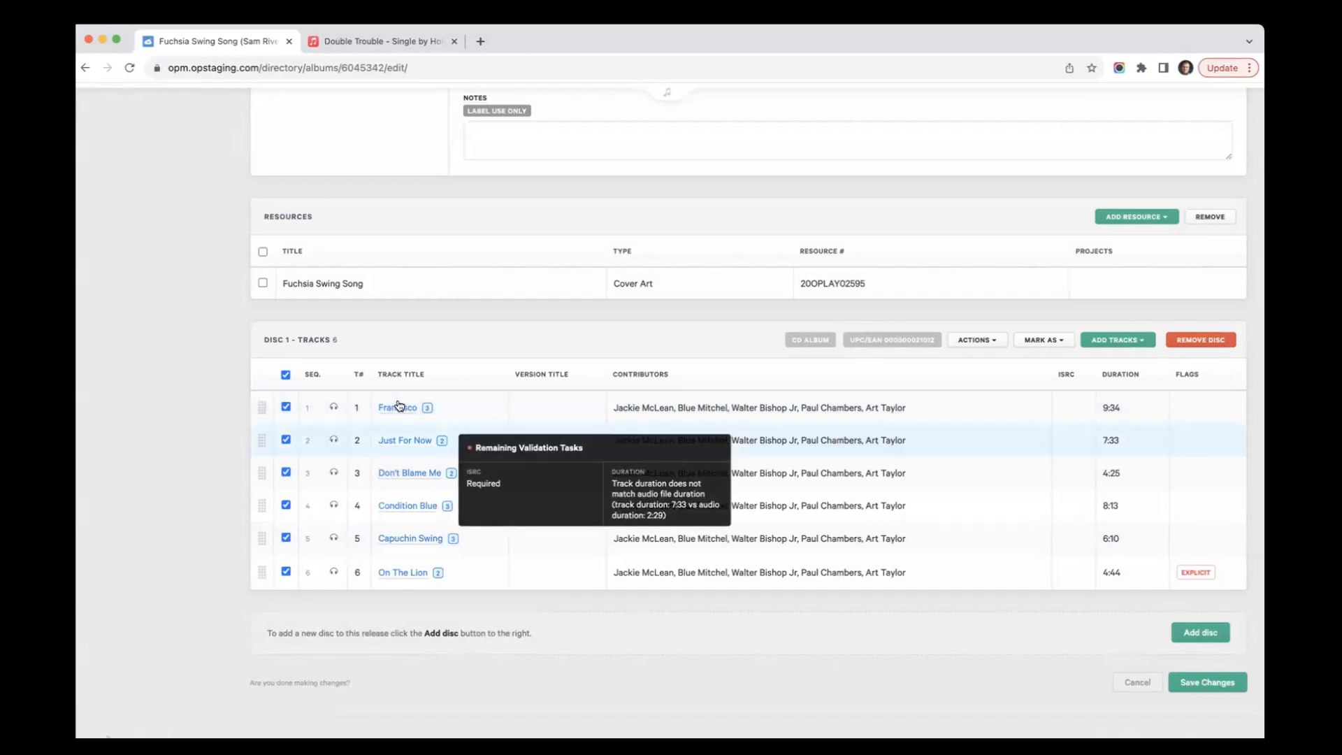
Switch the Fuchsia Swing Song release from edit mode to view mode so its release tools can be used
scroll(428, 246, up, 20)
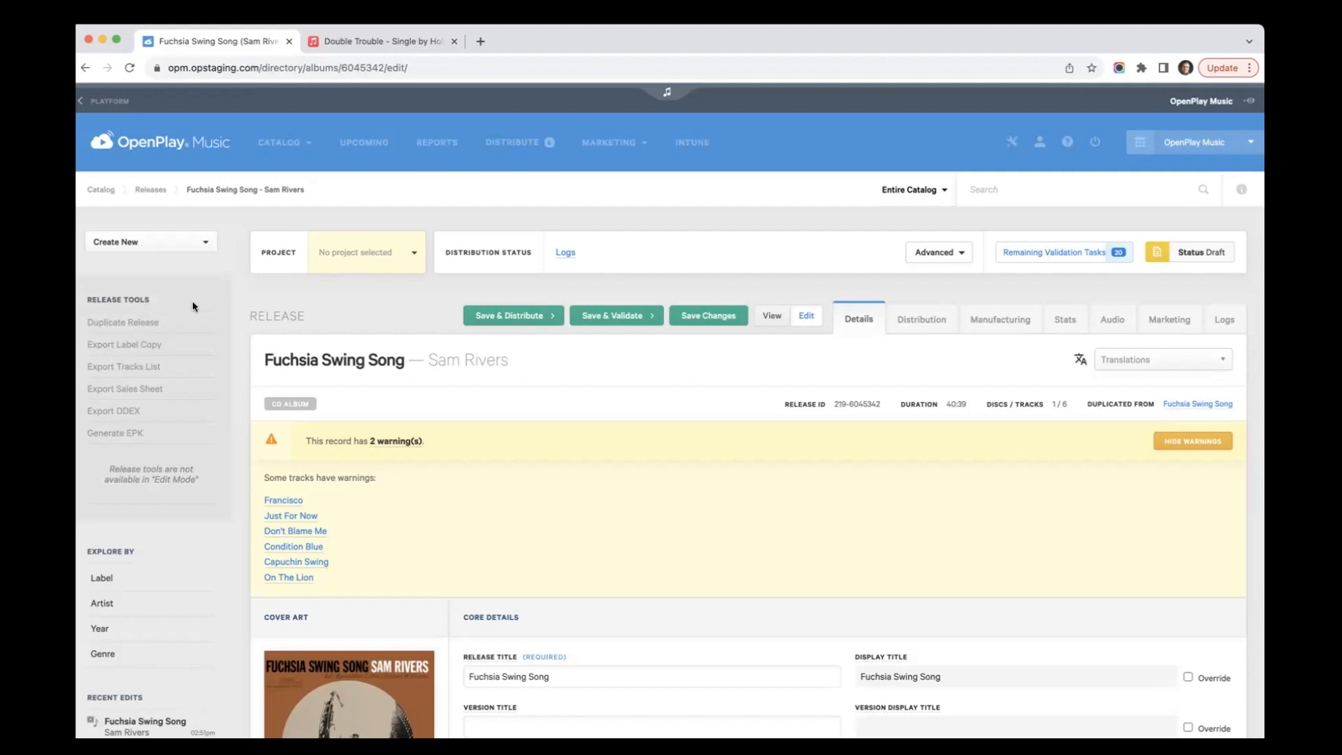
scroll(240, 307, down, 1)
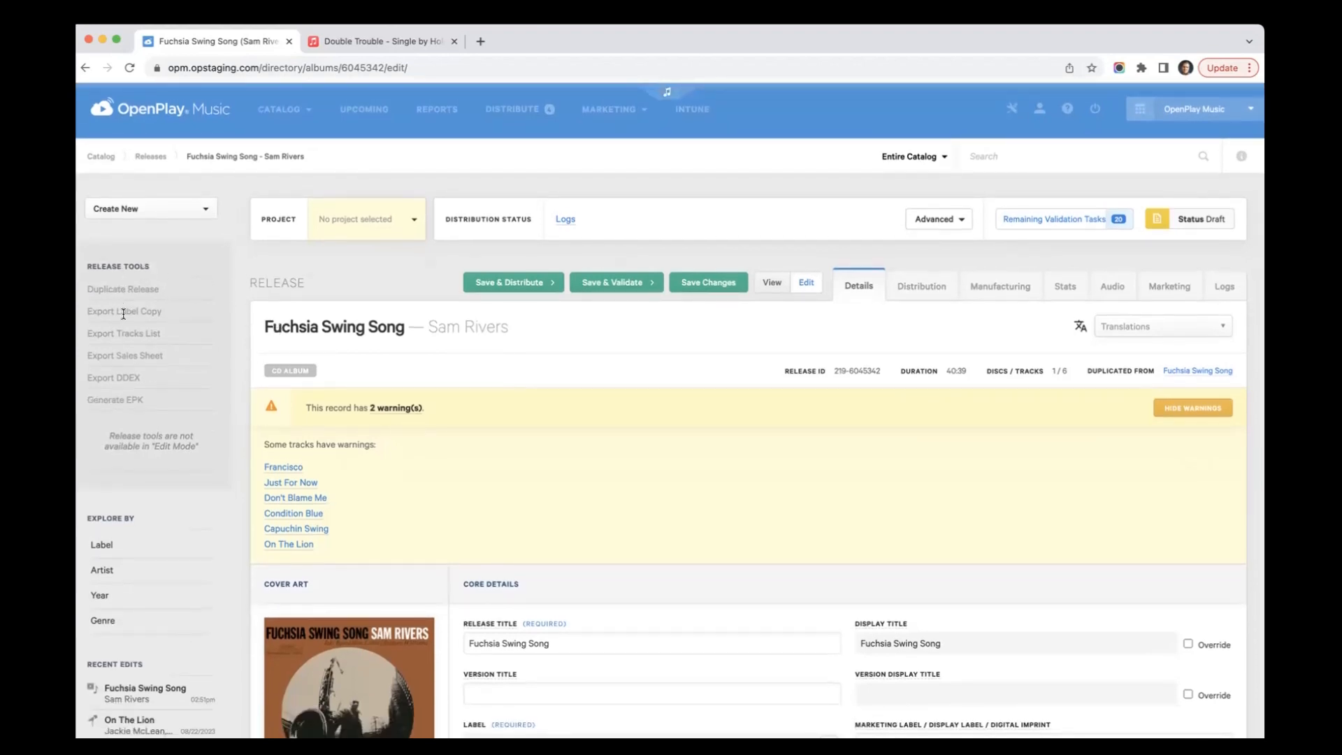
click(772, 283)
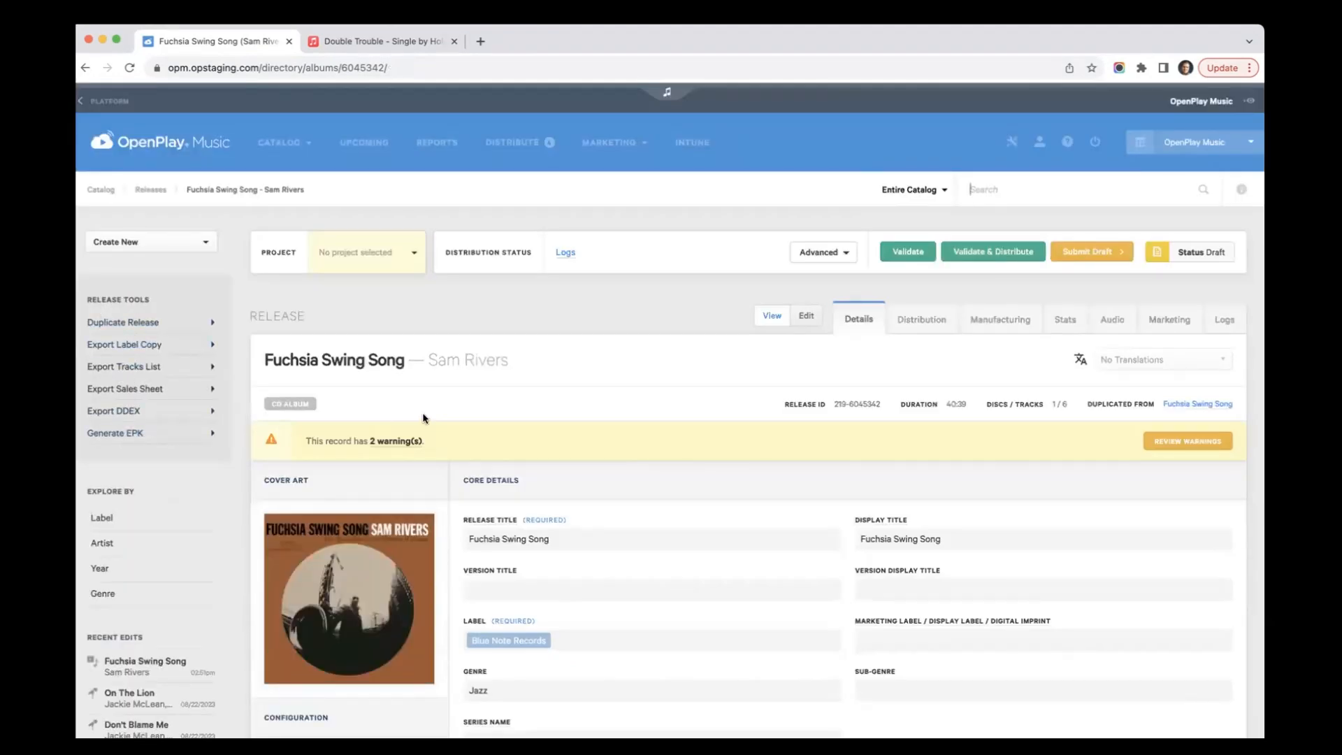
Export the label copy of Fuchsia Swing Song with all release fields, all tracks and all track fields included
click(145, 346)
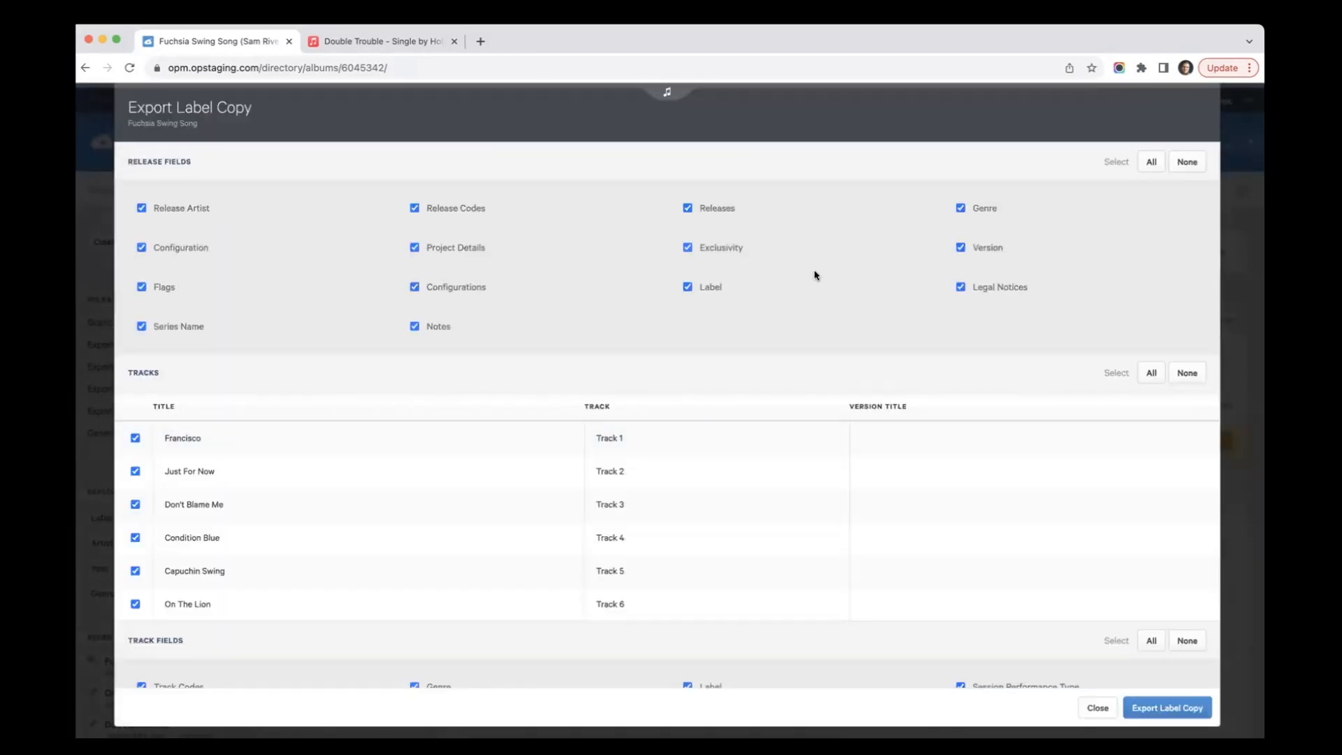
scroll(814, 270, down, 5)
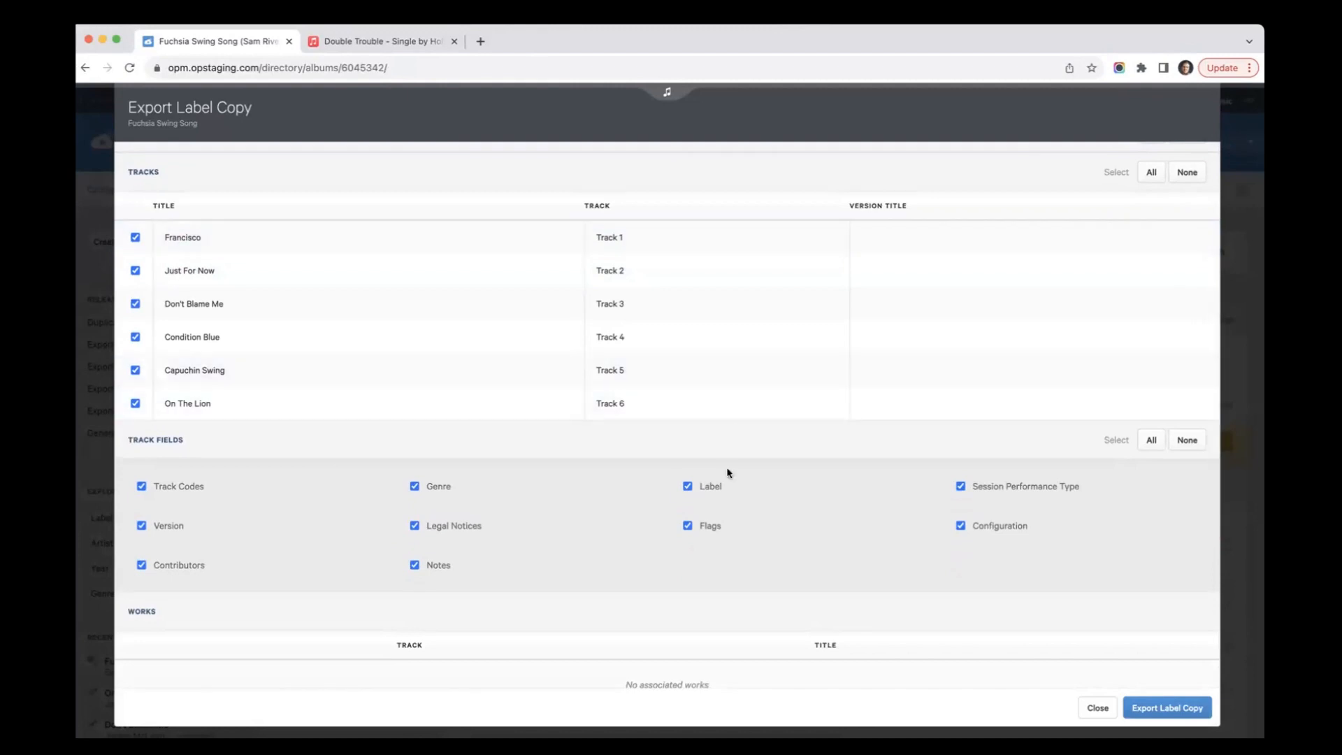
scroll(728, 470, down, 5)
scroll(728, 483, up, 10)
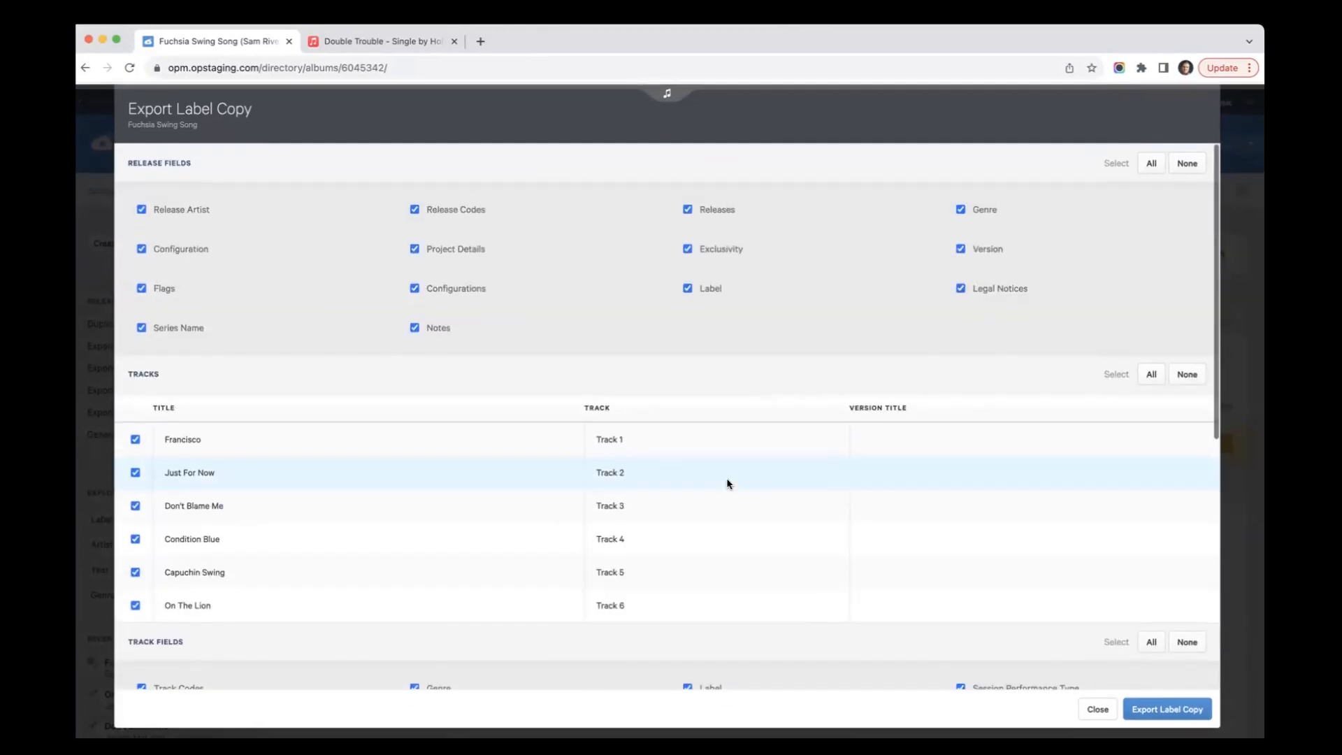
click(1175, 709)
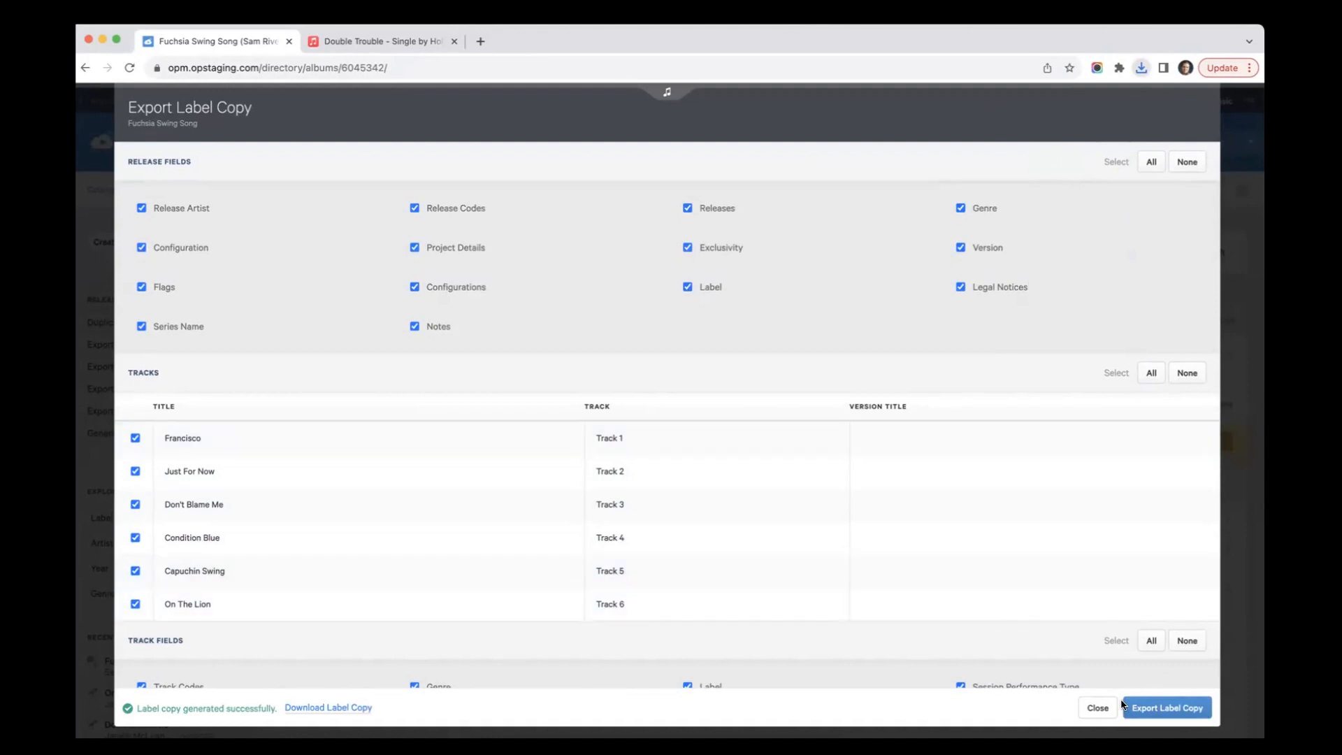
click(1098, 708)
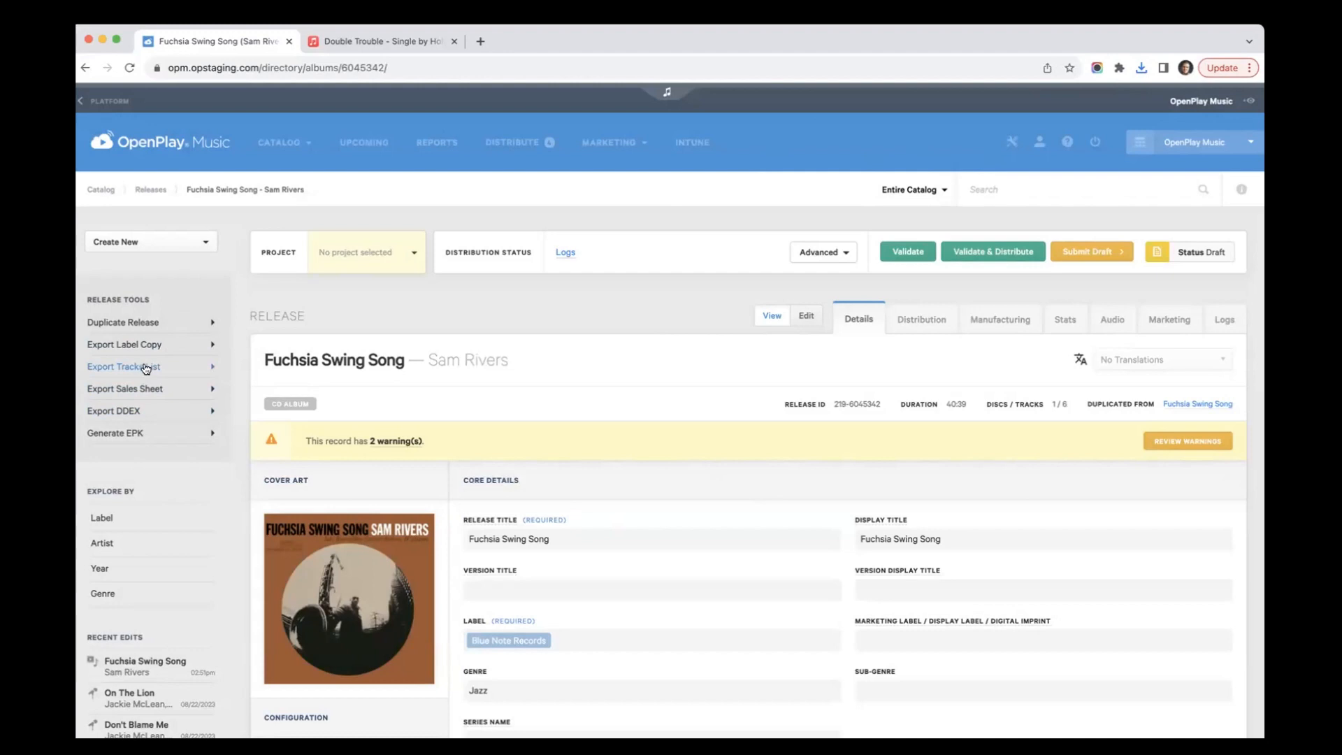
click(133, 389)
scroll(292, 377, up, 1)
scroll(292, 378, down, 1)
Look through the configuration choices in the Duplicate Release form and close it without duplicating the release
click(124, 321)
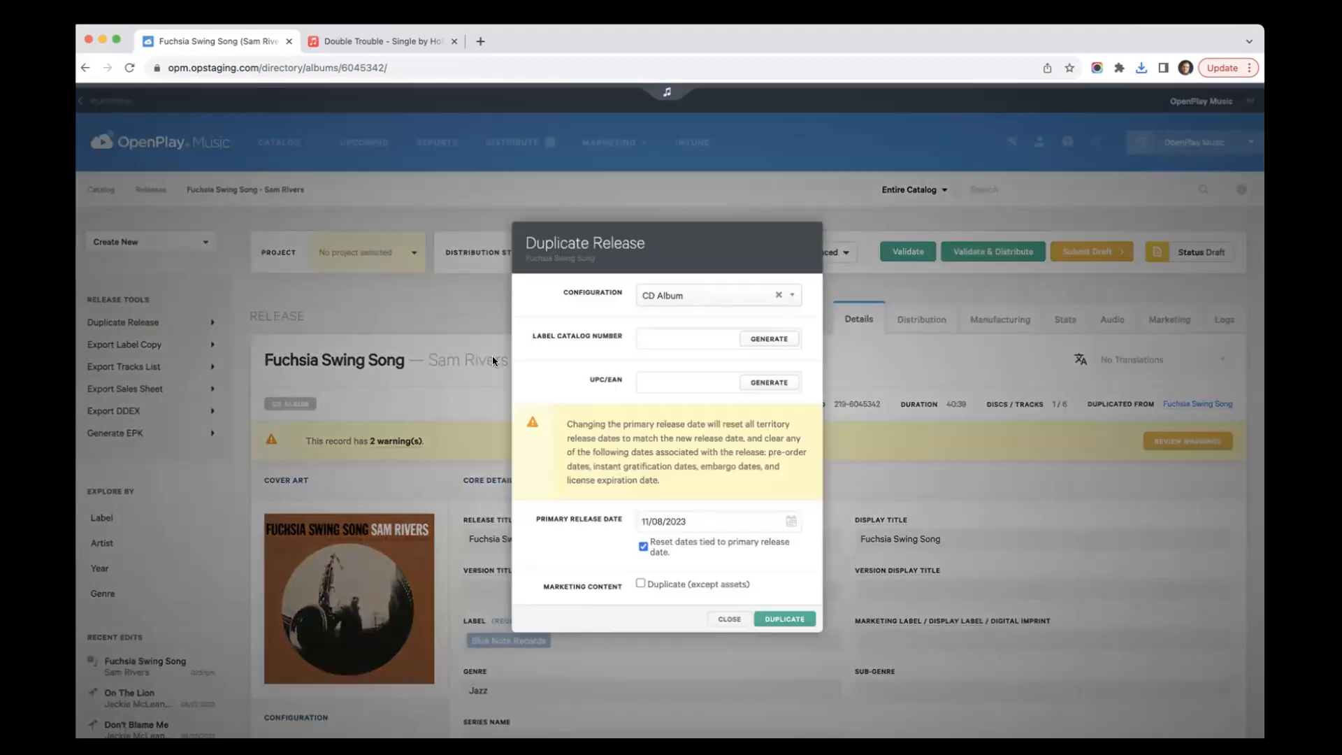
click(761, 295)
scroll(745, 376, down, 15)
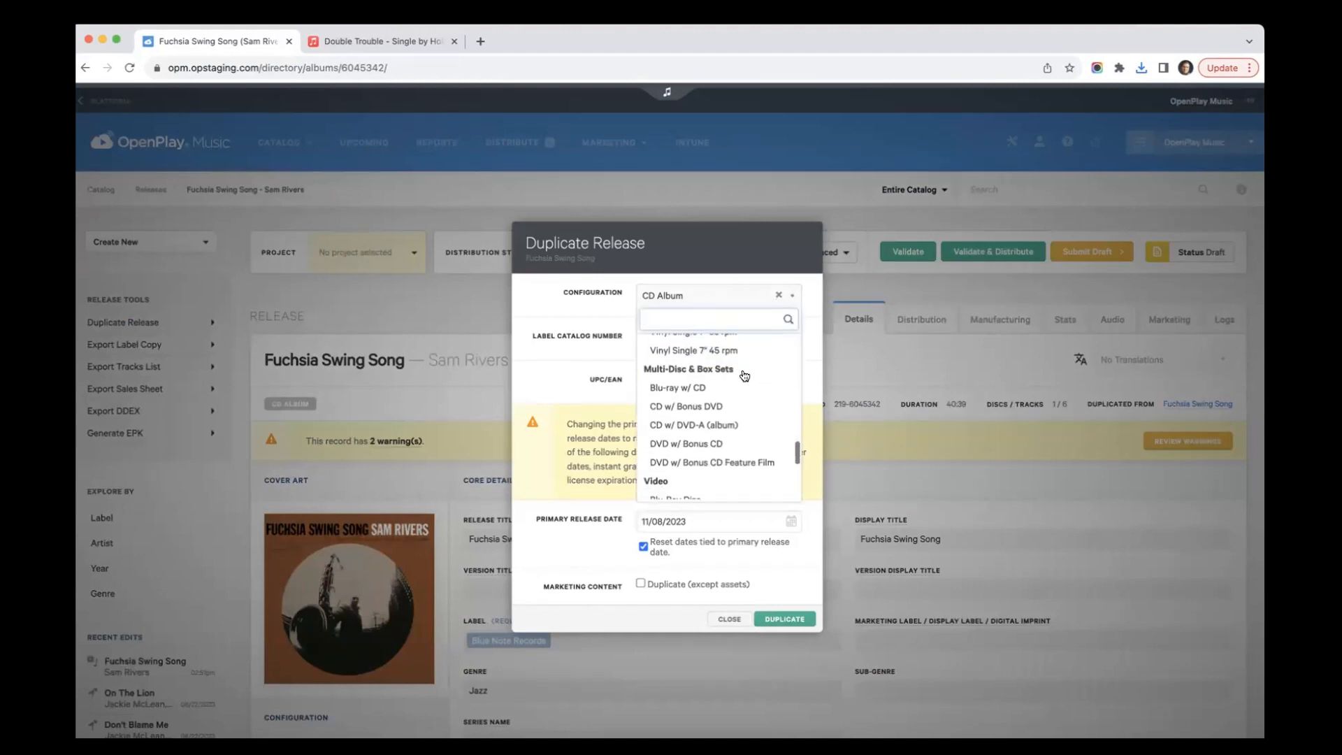
scroll(734, 357, up, 15)
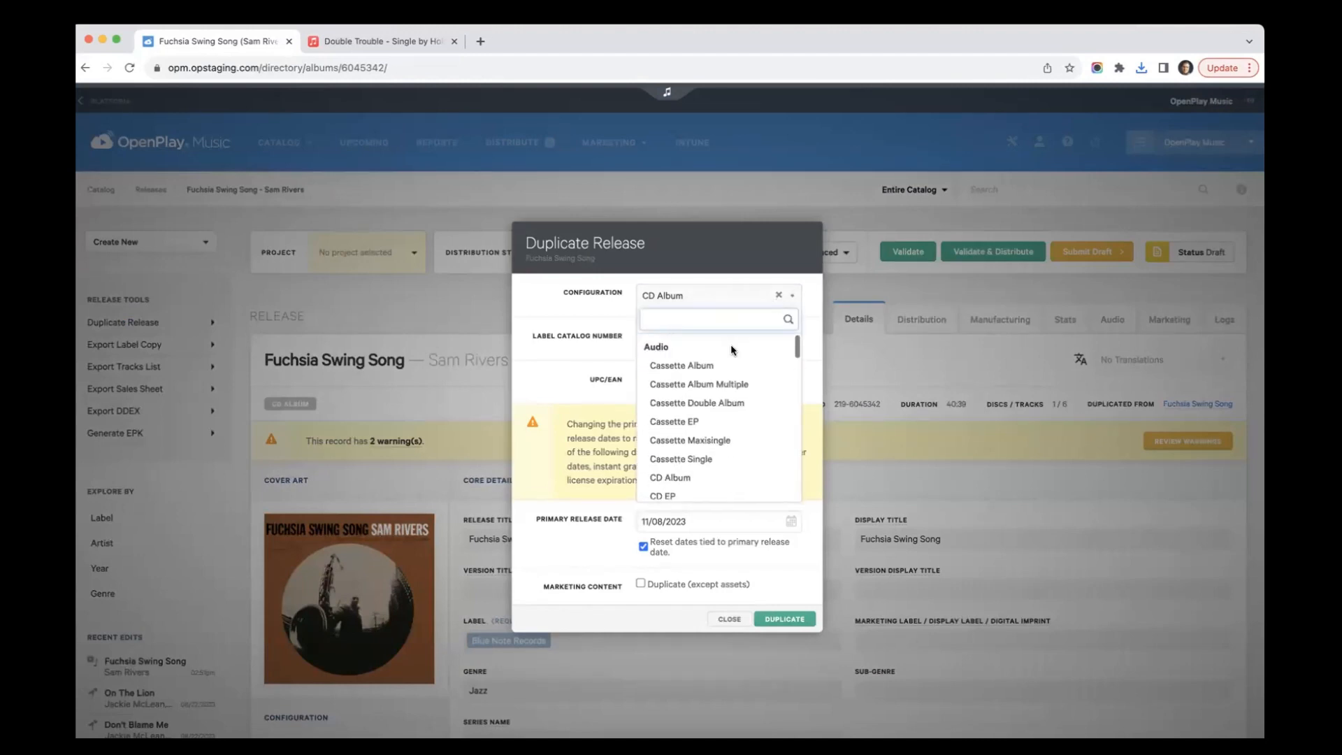
click(569, 296)
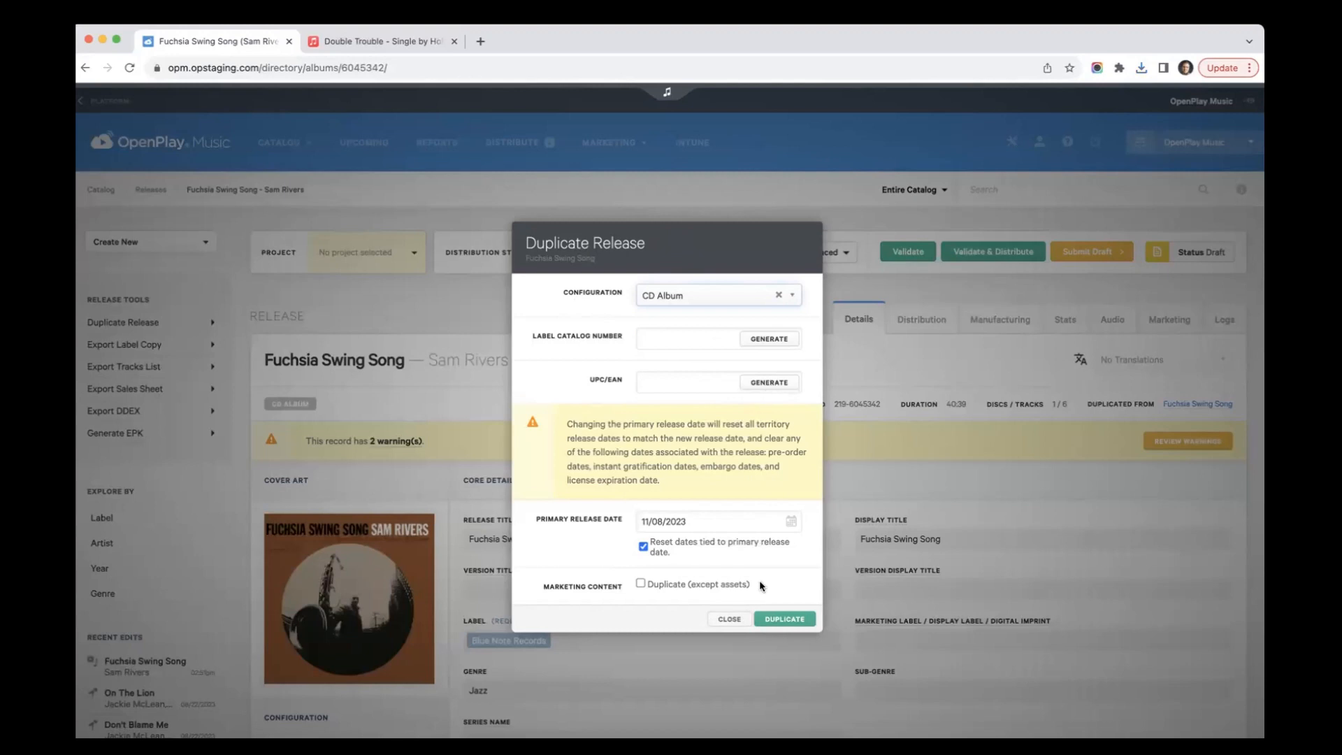
click(720, 618)
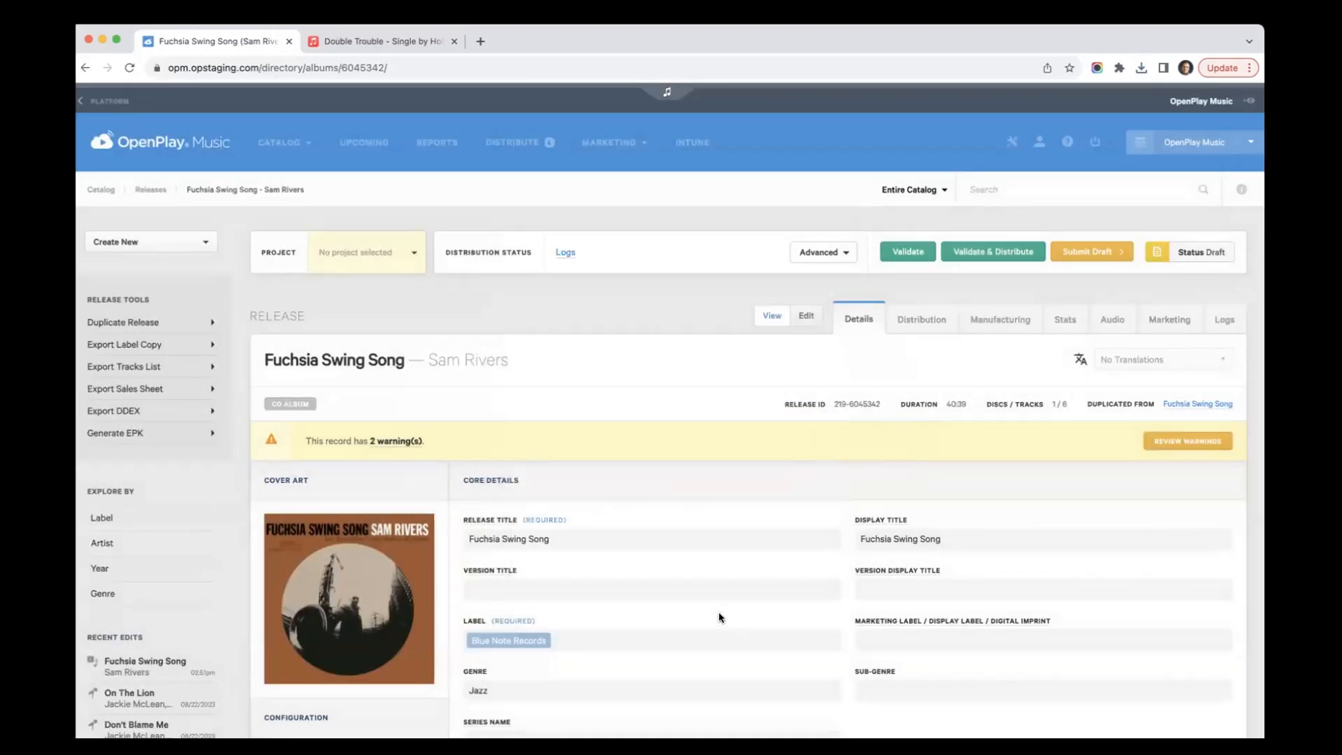
Examine the release's manufacturing setup, including the volume, financial, notes, flags and packaging fields
scroll(643, 508, down, 2)
scroll(644, 509, down, 1)
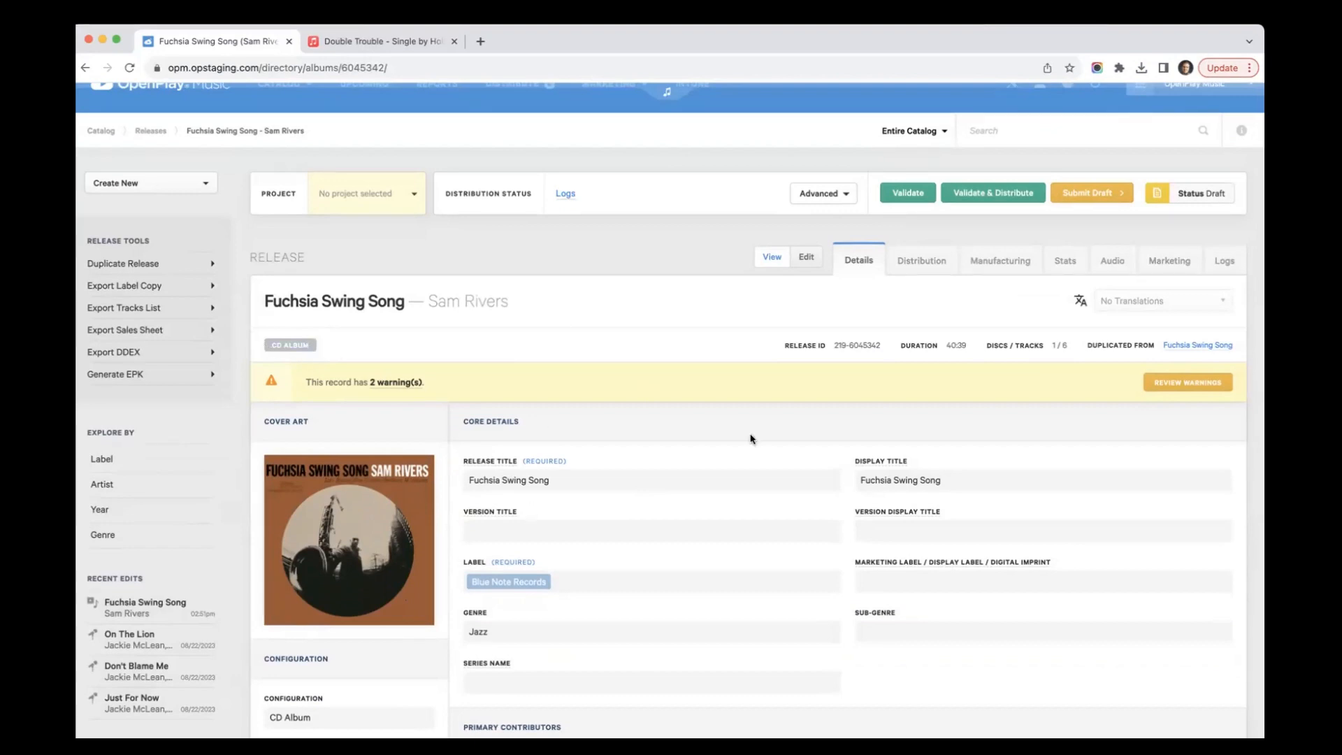
scroll(607, 497, down, 1)
scroll(607, 493, up, 2)
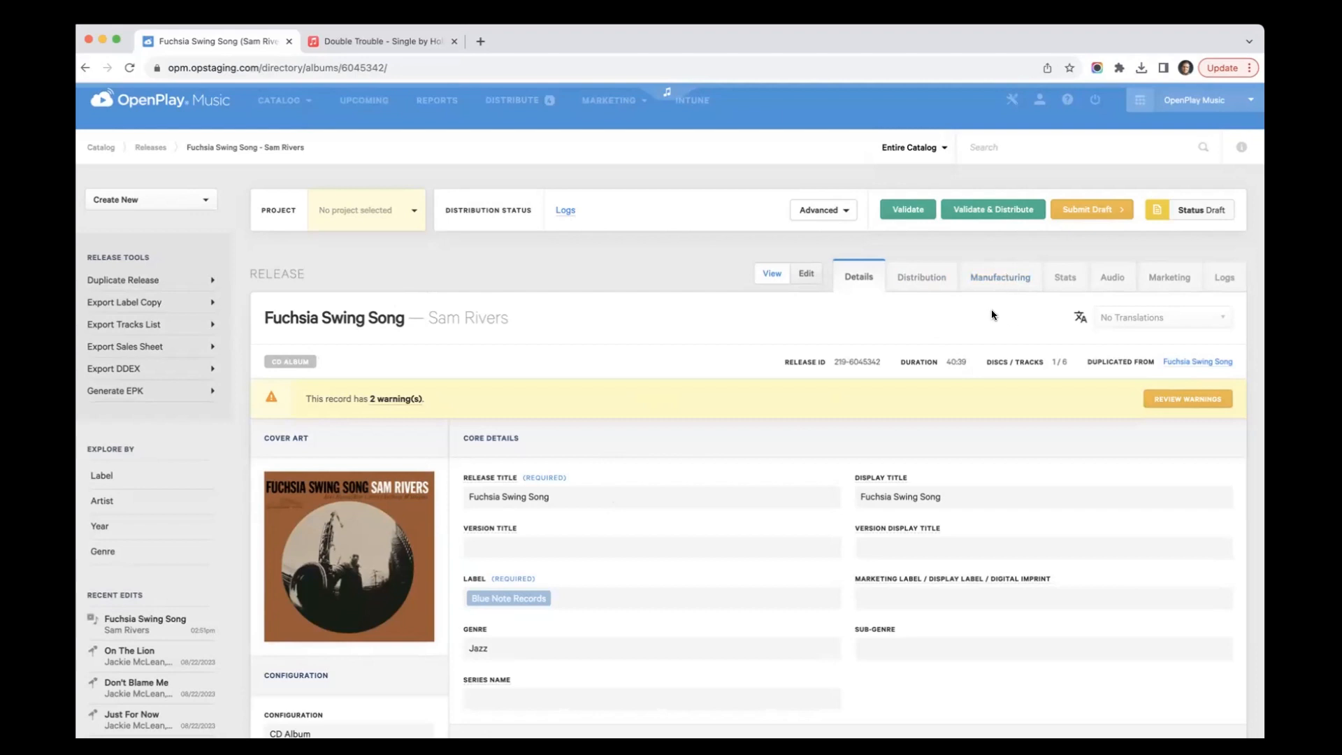
click(996, 281)
scroll(722, 459, down, 1)
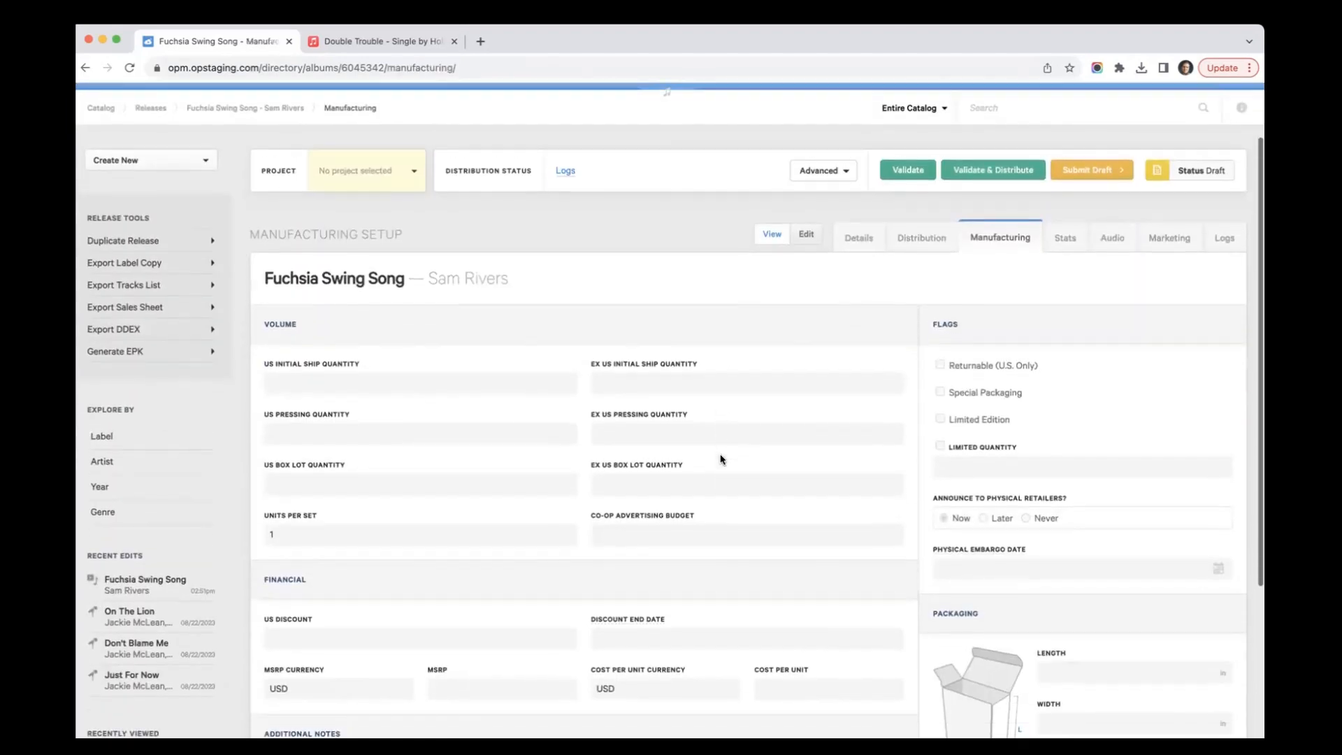
scroll(722, 459, down, 1)
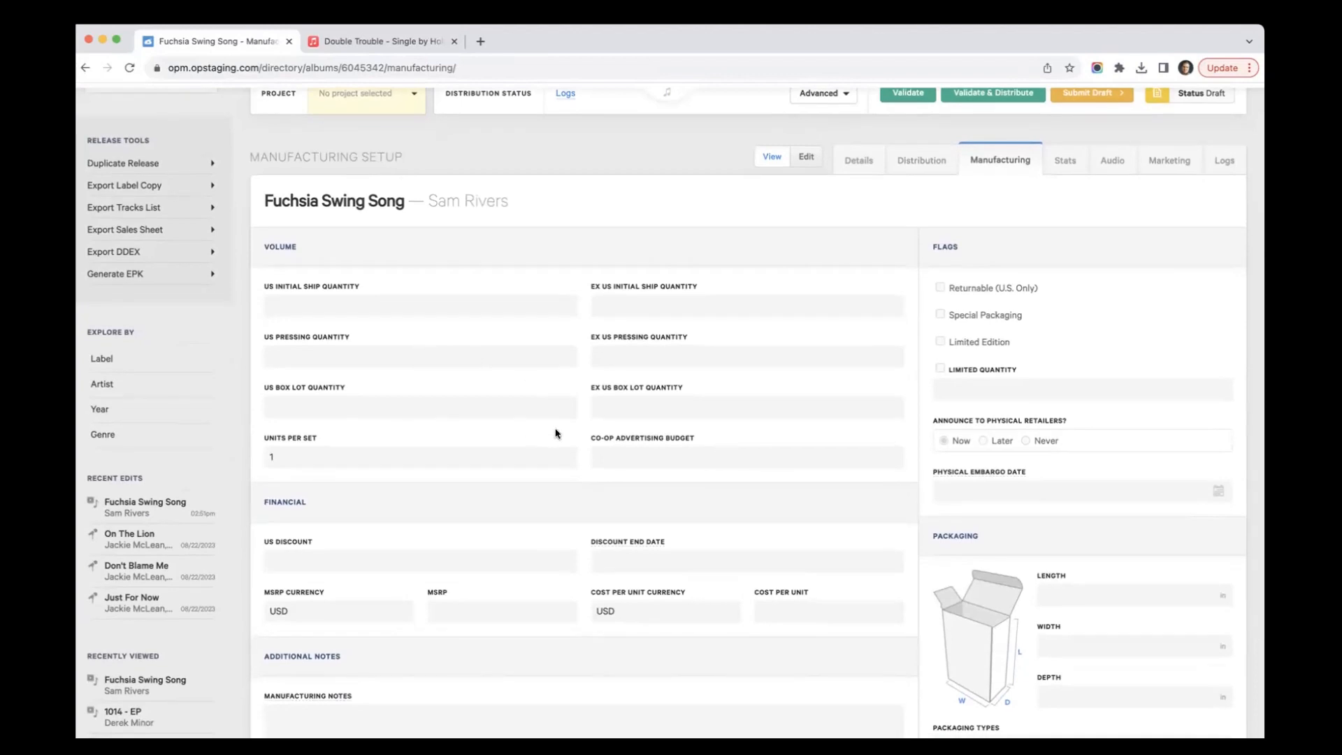
scroll(681, 357, down, 1)
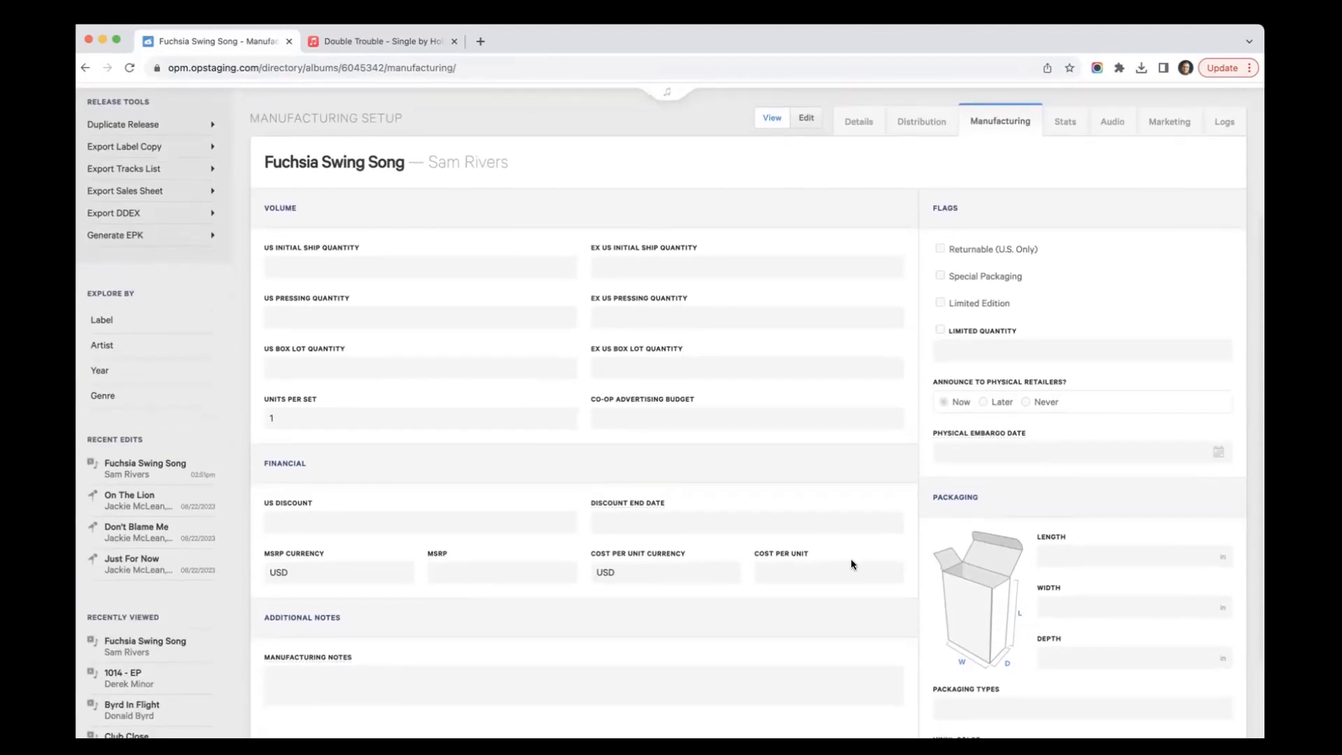
scroll(979, 510, down, 3)
scroll(847, 354, up, 7)
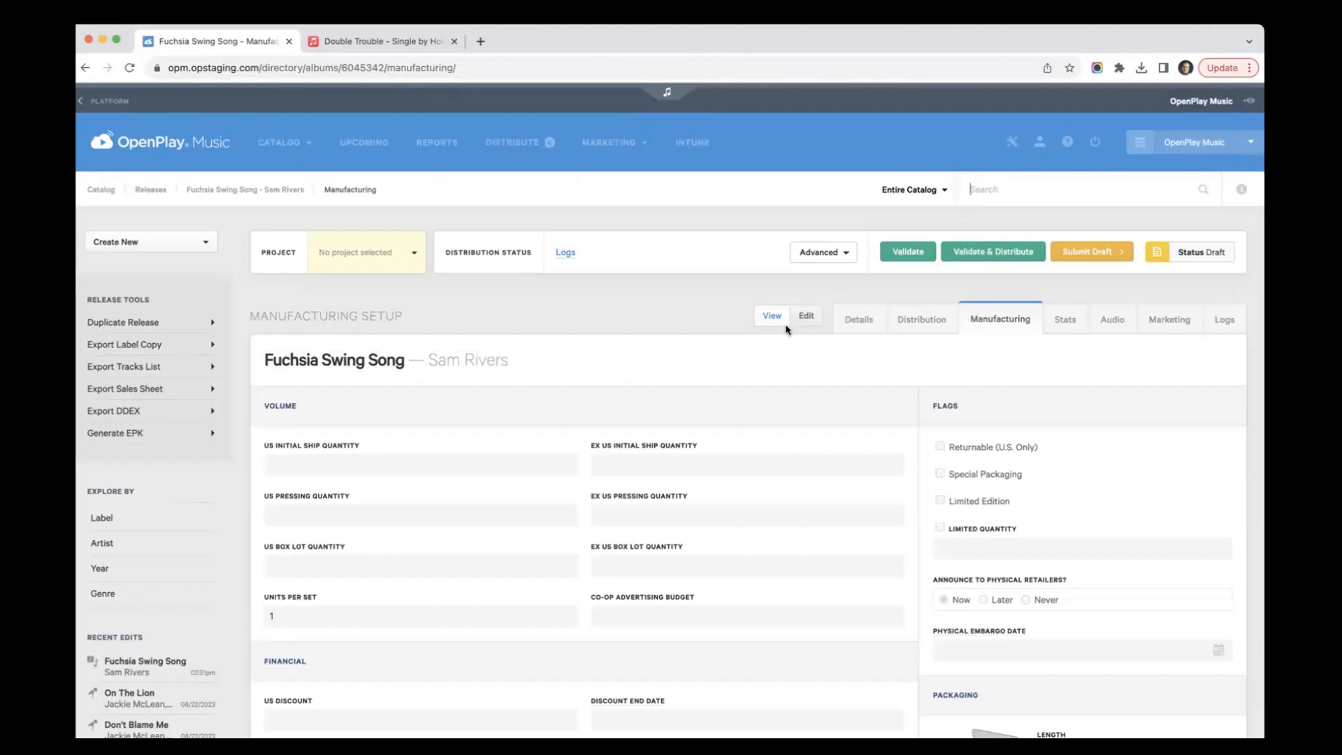
Return to the release details, expand the warnings and examine the warning on the primary release date
click(861, 322)
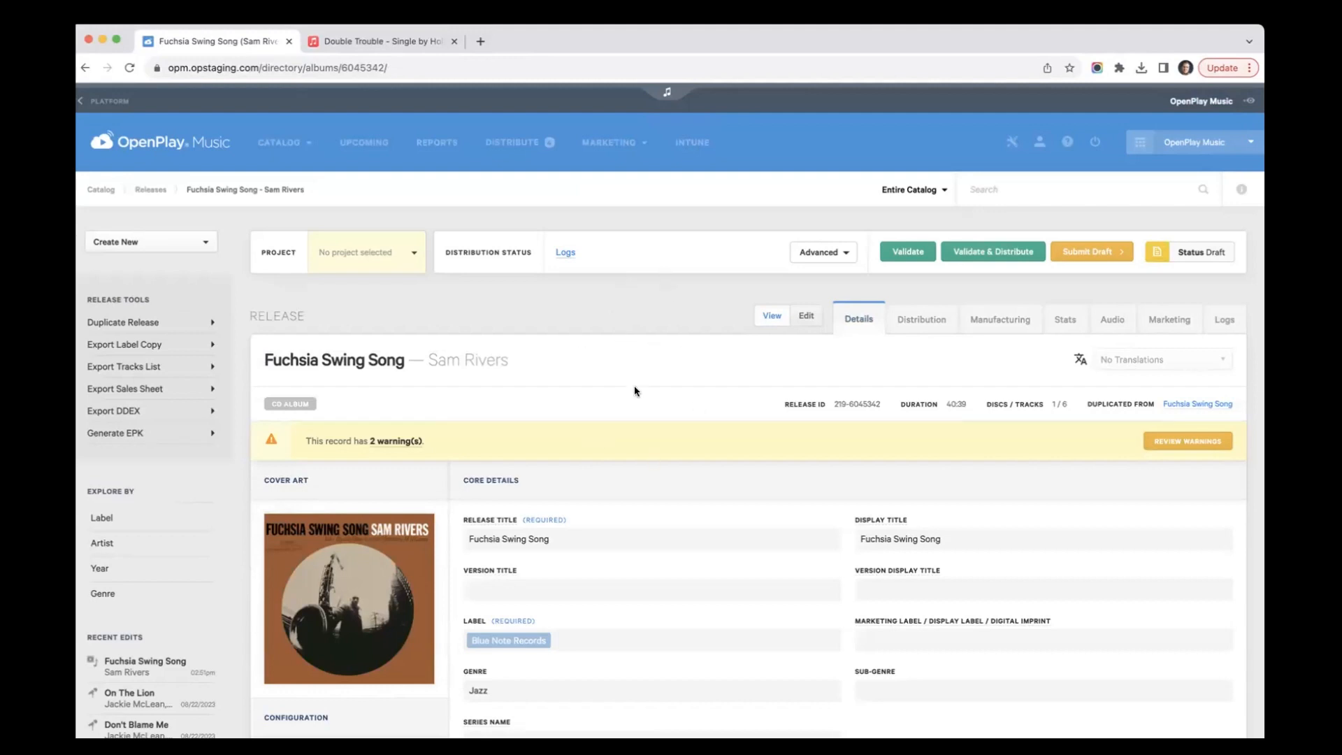
scroll(685, 443, down, 3)
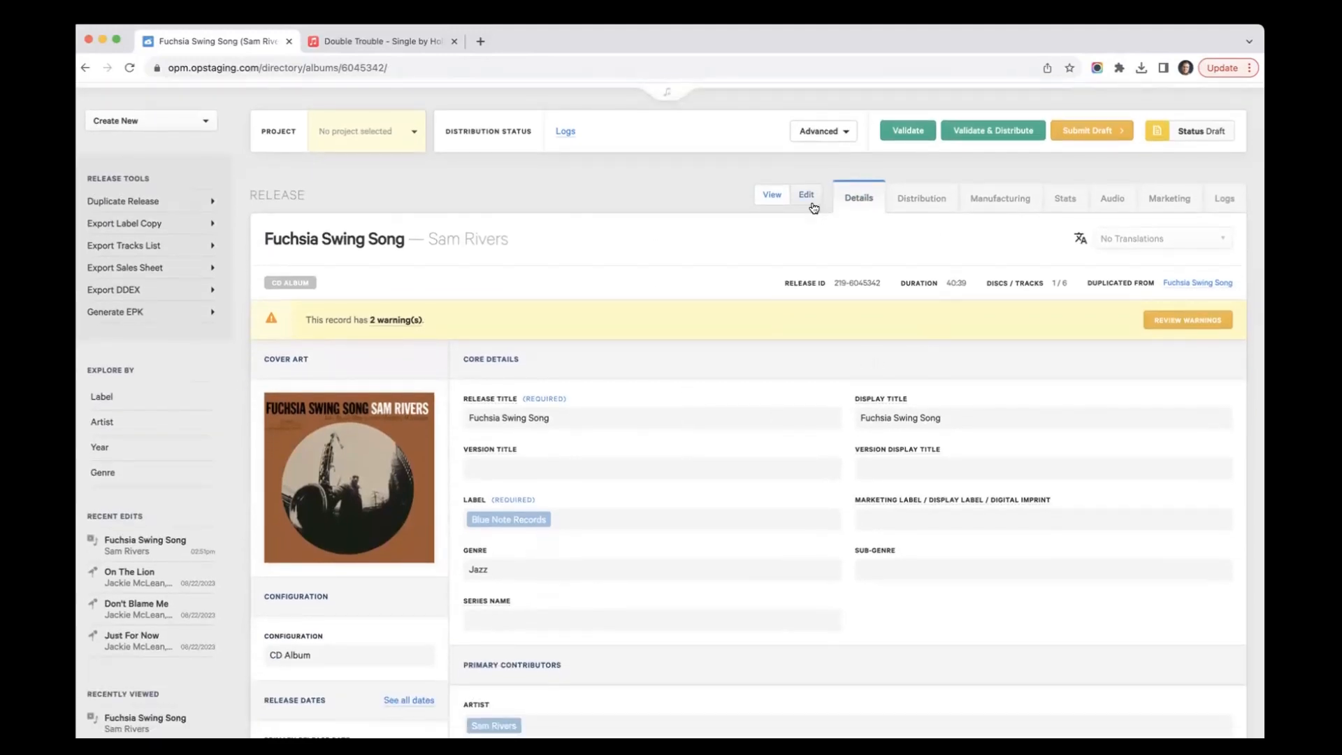
click(1196, 321)
scroll(804, 428, down, 4)
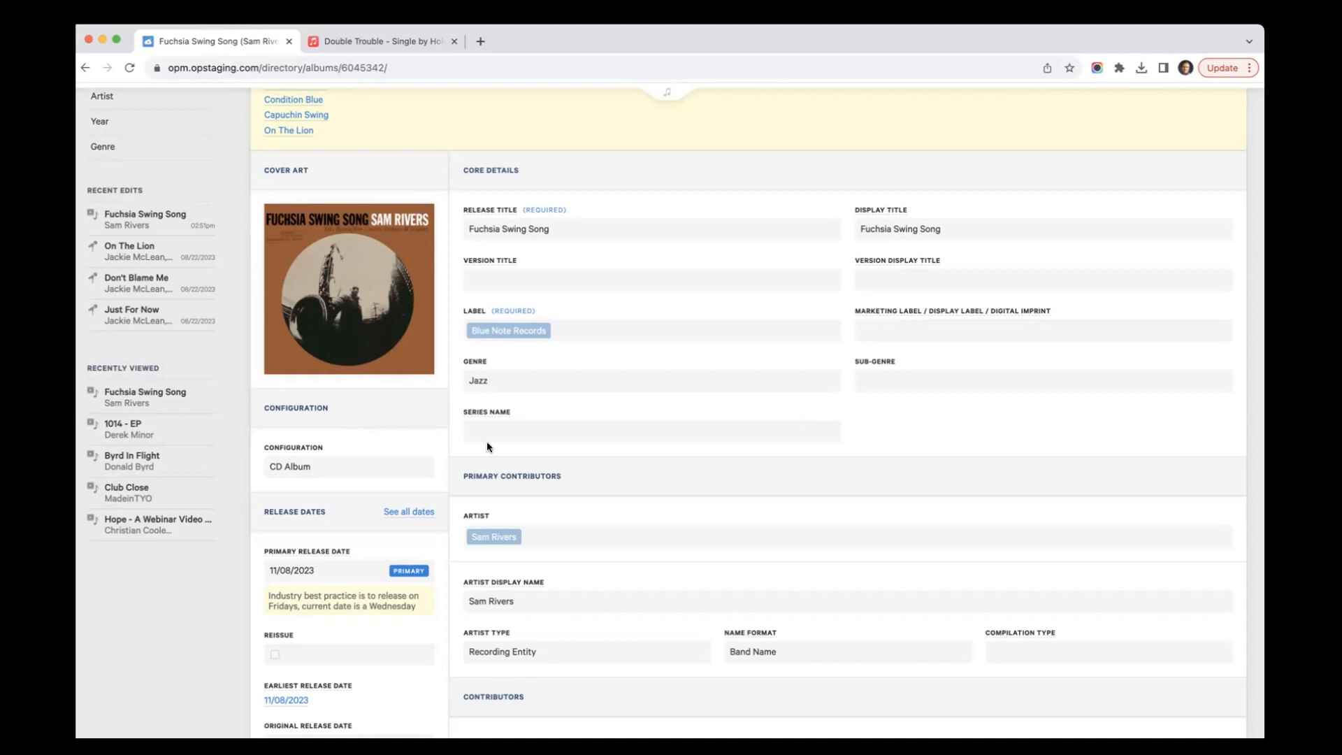
scroll(487, 442, down, 2)
triple_click(280, 525)
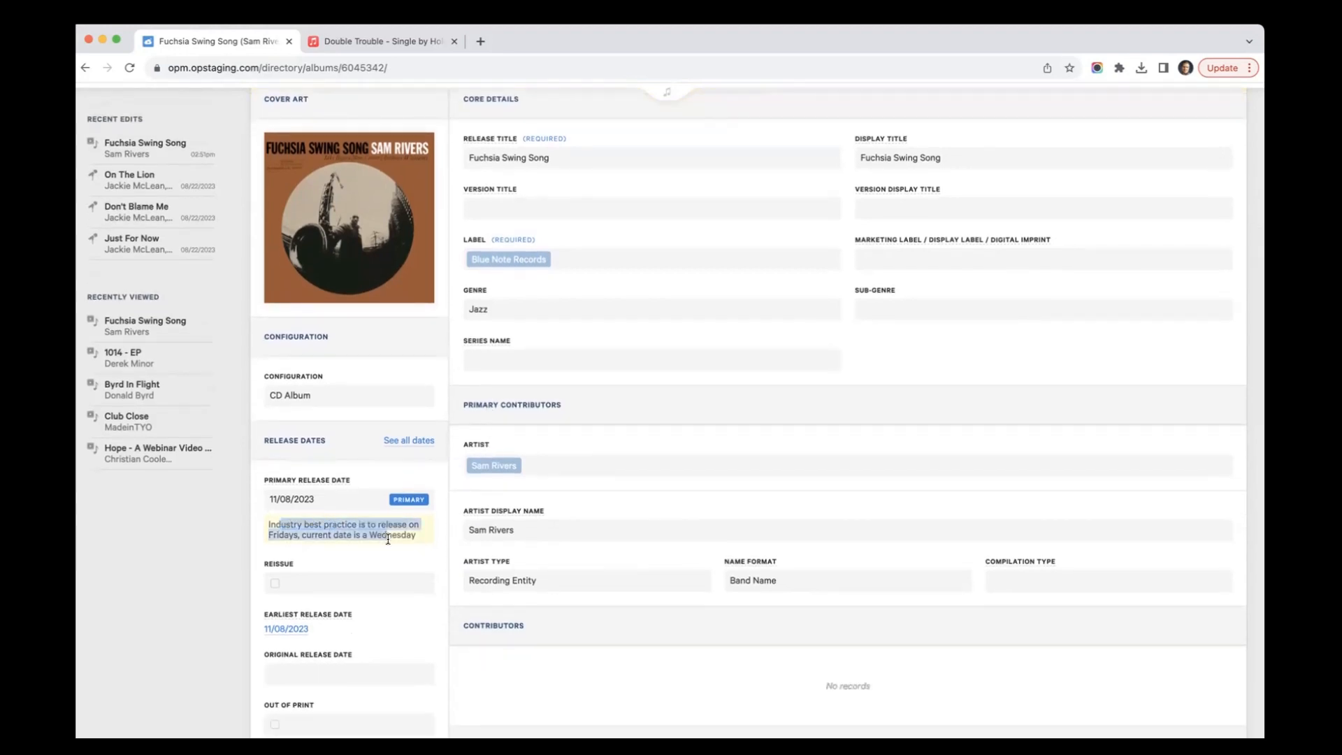
click(416, 545)
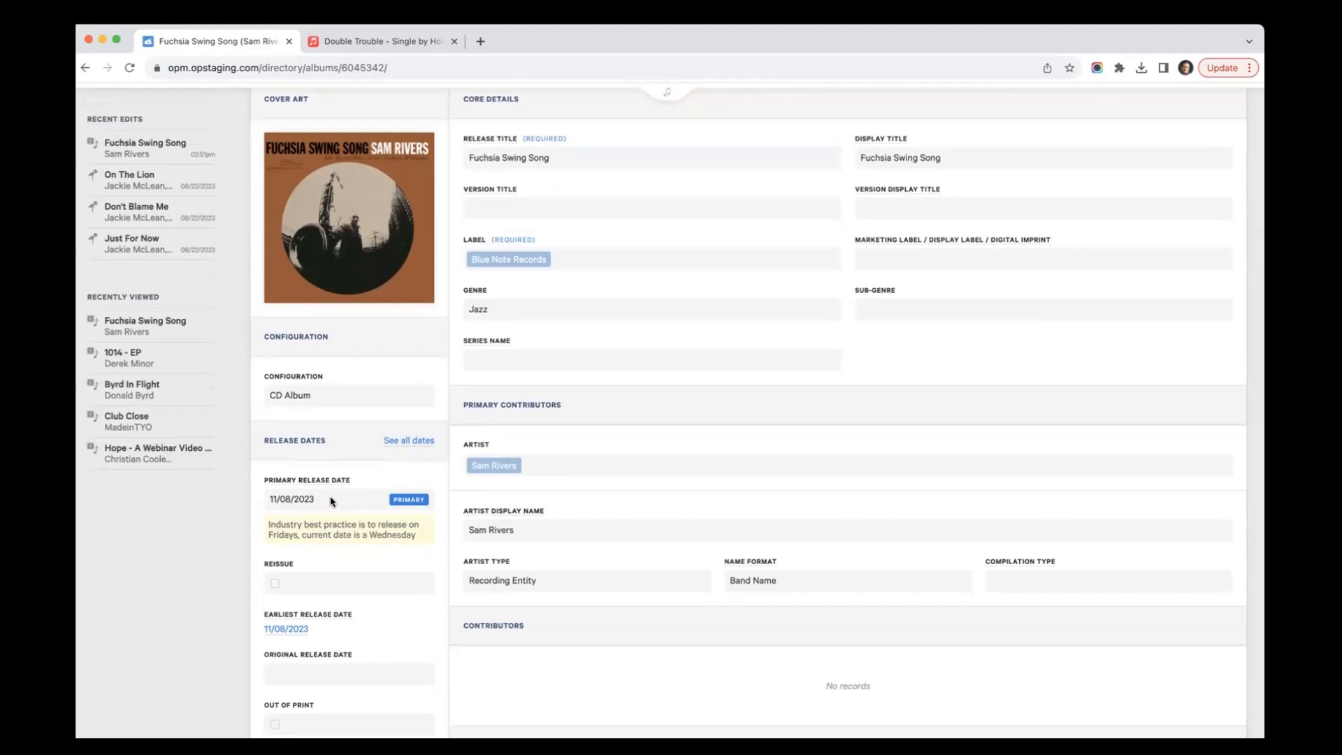
Go back to the release's warnings summary, hide the warnings and expand them again
scroll(646, 469, up, 1)
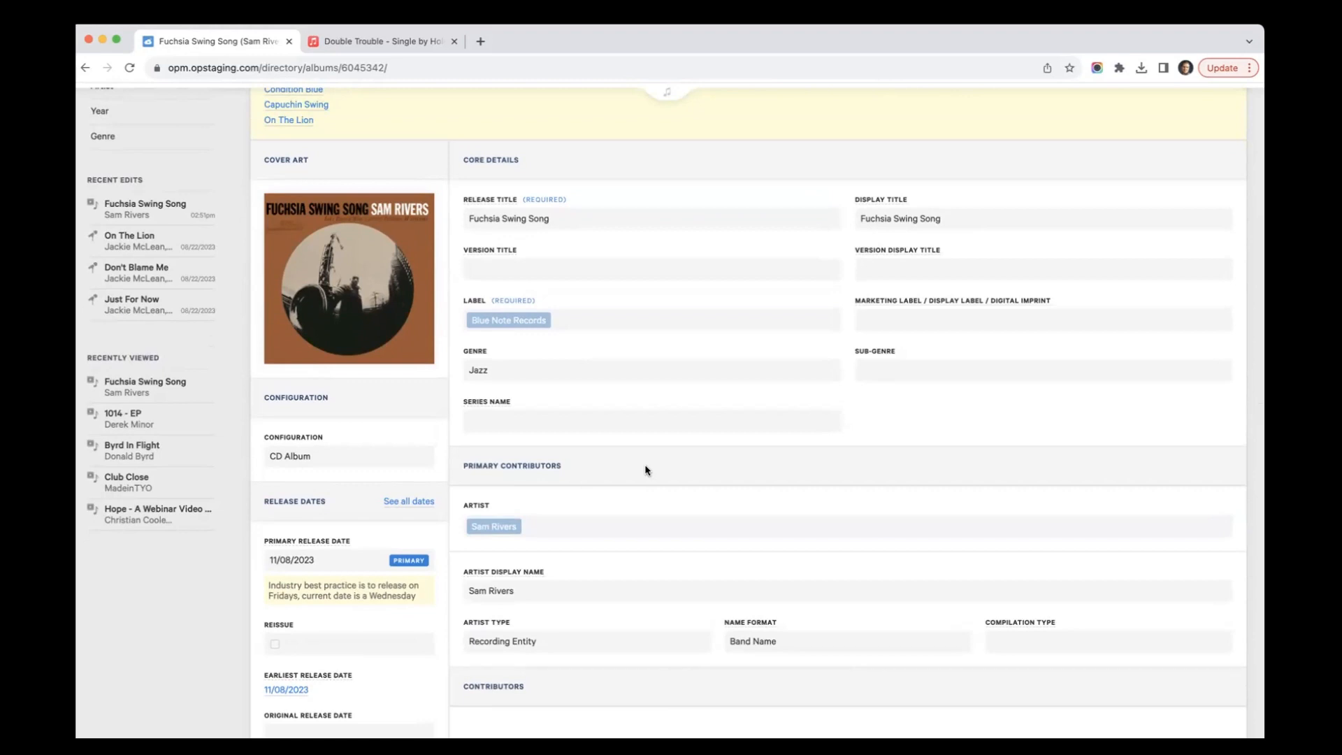
scroll(644, 425, up, 4)
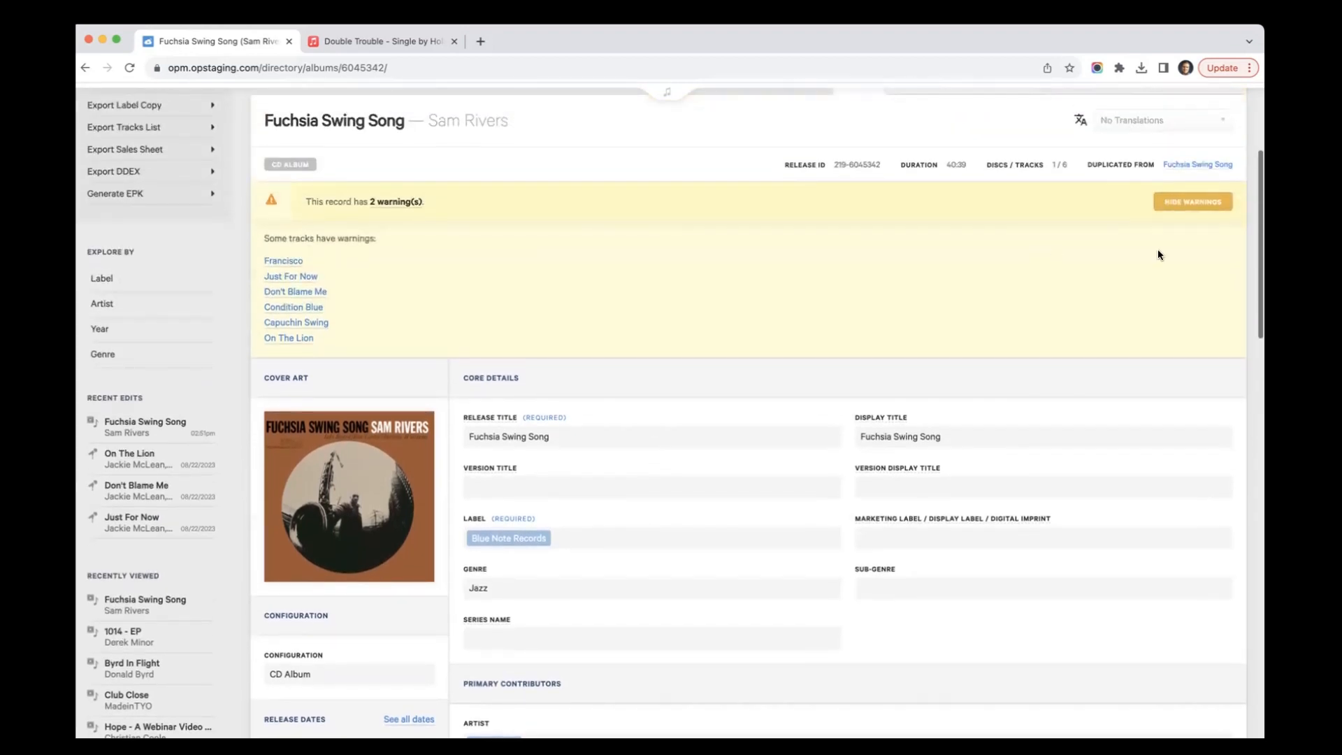
click(1208, 203)
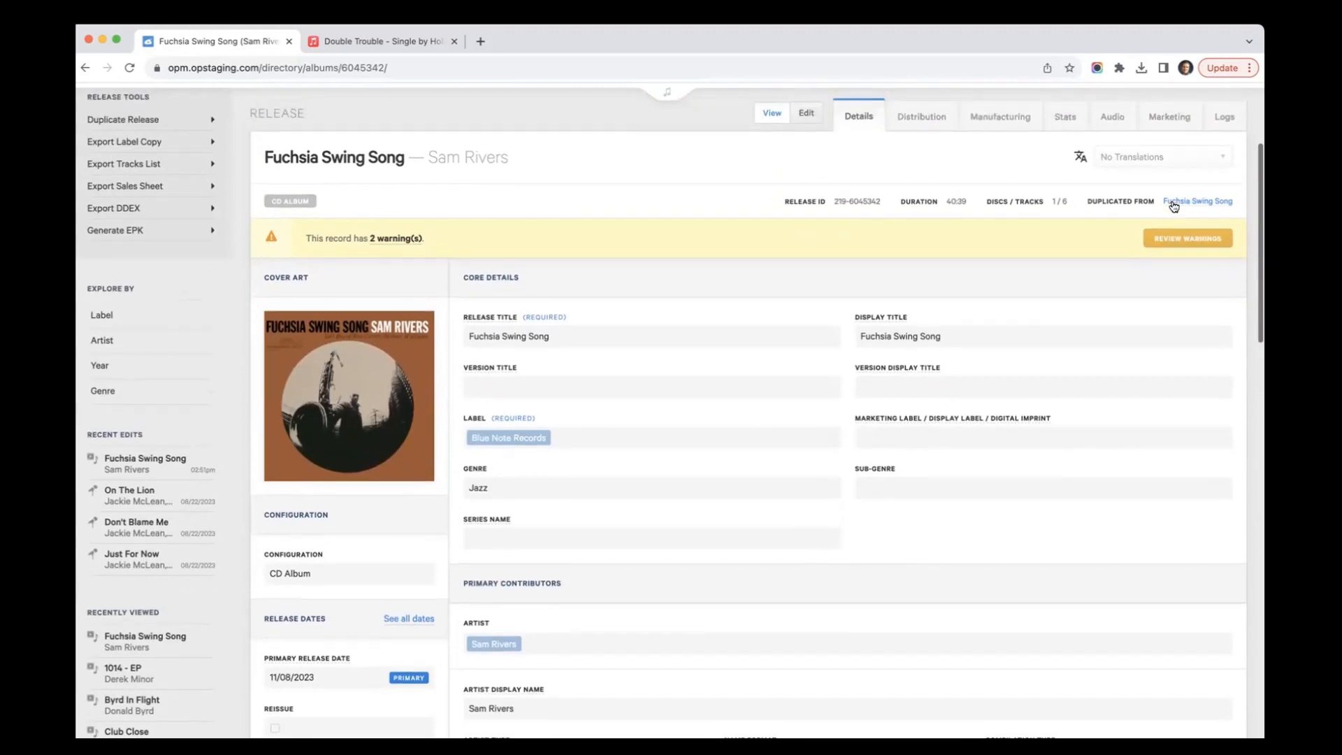
scroll(1176, 205, up, 1)
click(1176, 239)
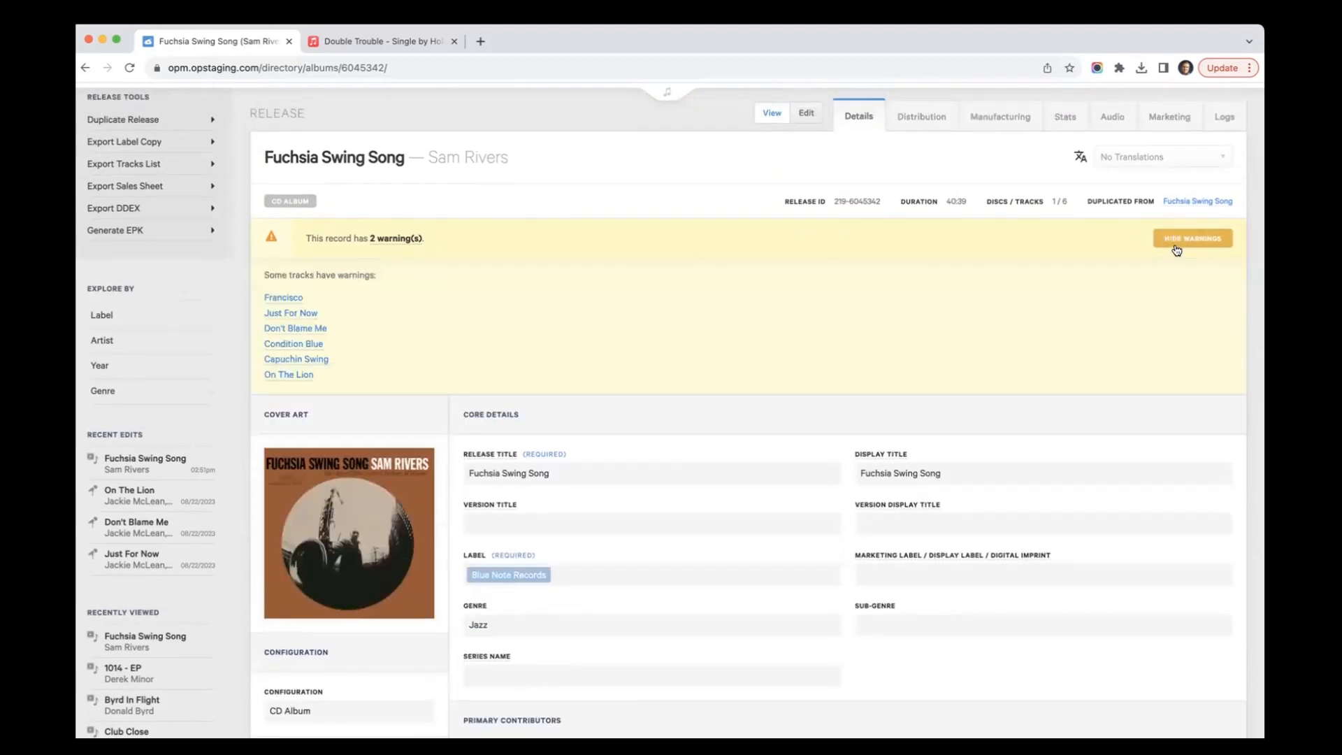
Go from the release's track warnings to Francisco and examine the warning on its artist name format
click(283, 297)
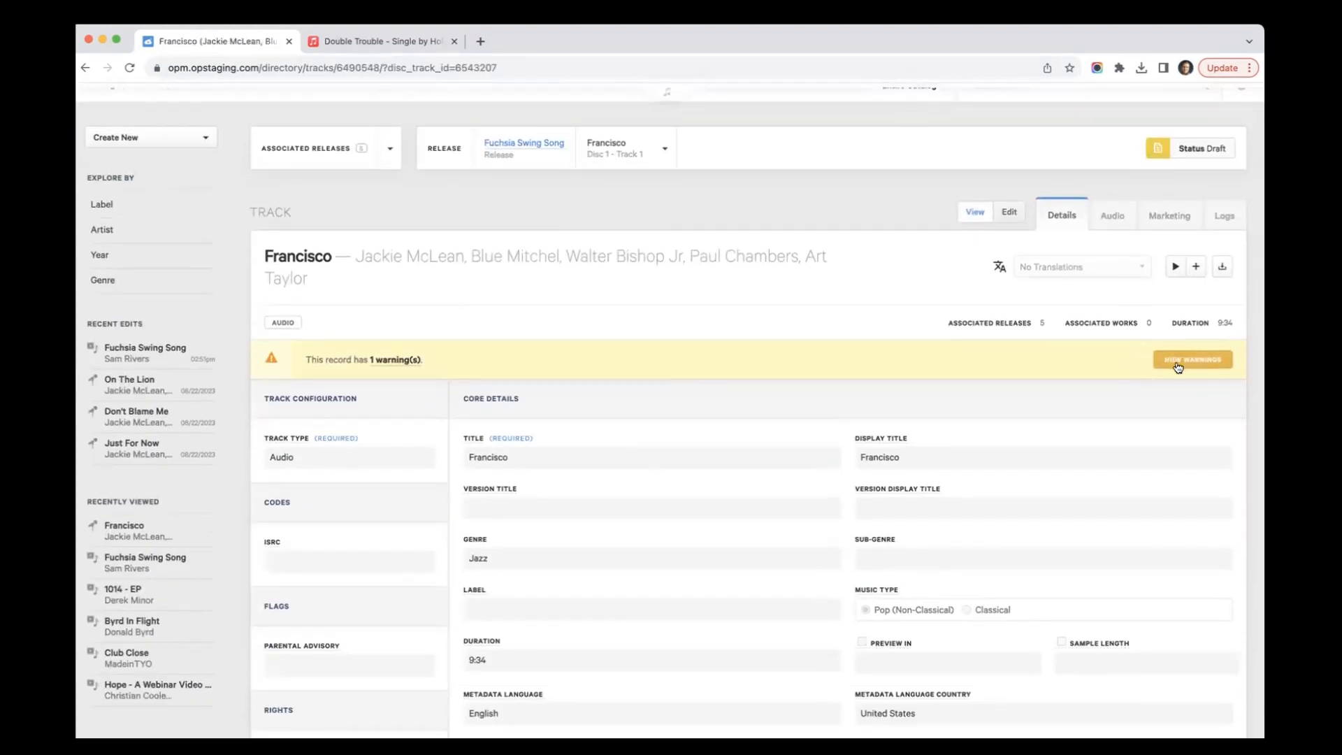
click(1179, 361)
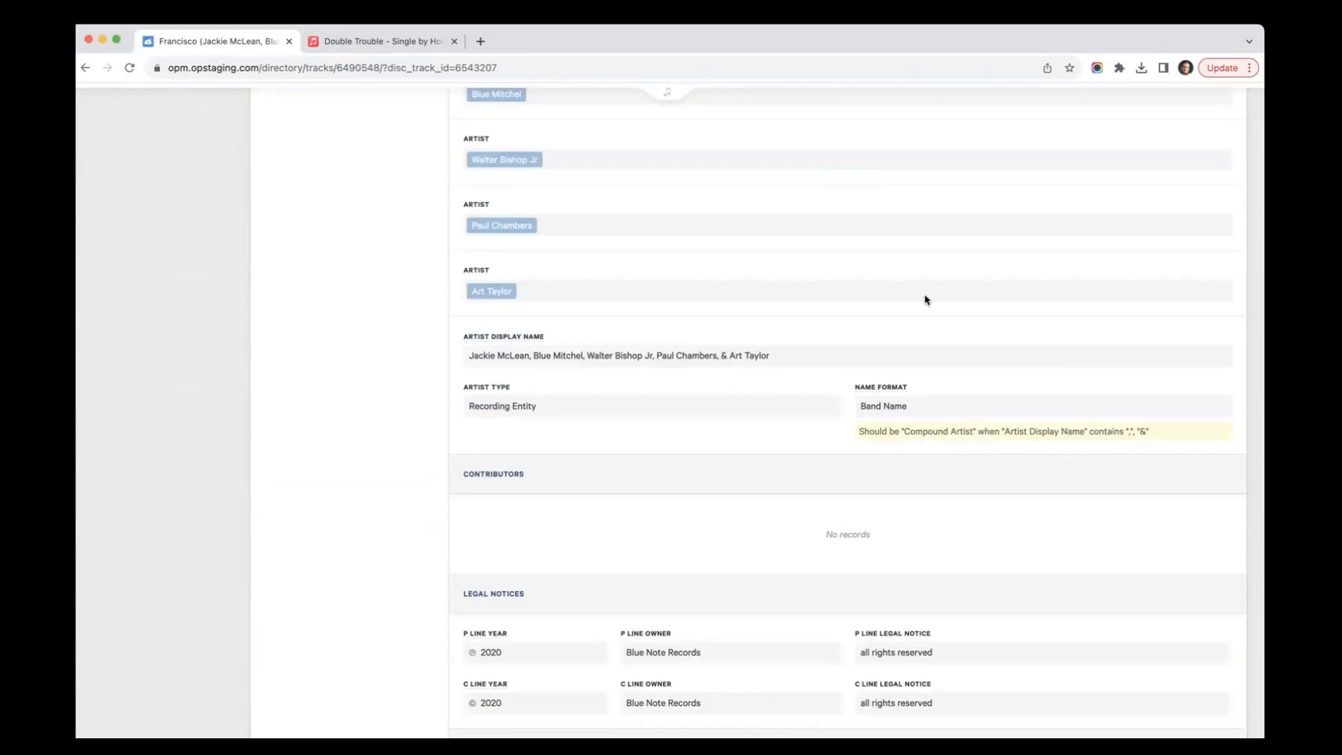
scroll(933, 184, up, 15)
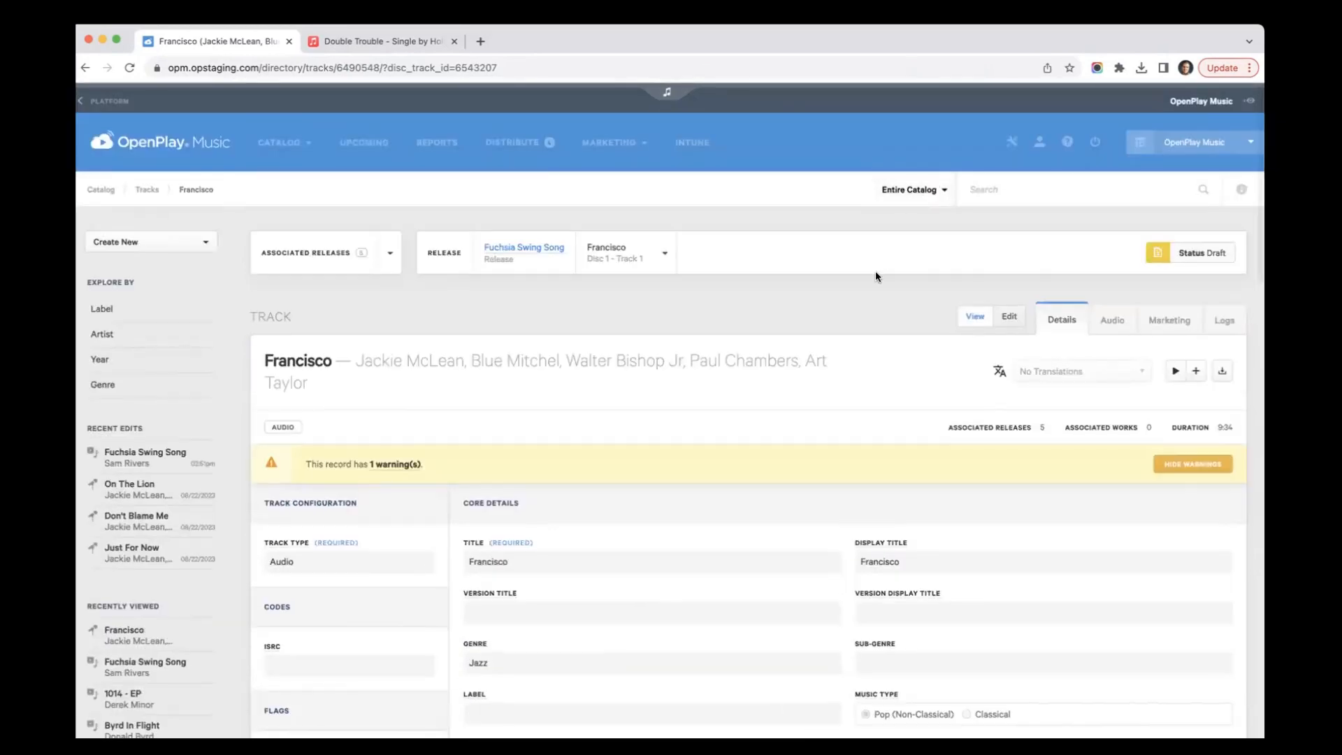